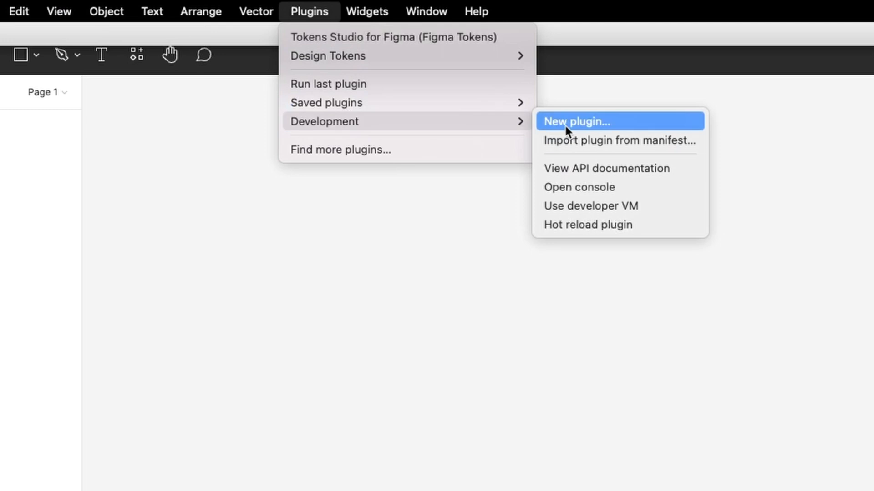
Create a new development plugin for Figma design only, choosing the Custom UI template.
{"action": "left_click", "coordinate": [577, 122]}
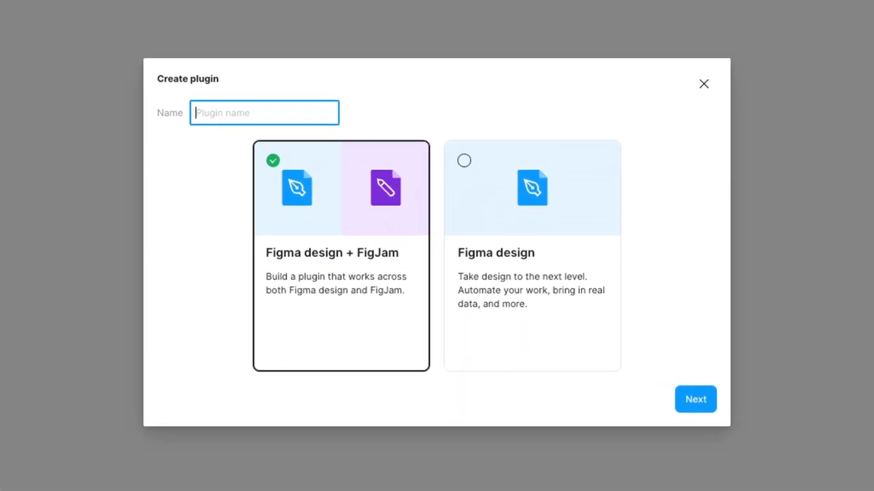
{"action": "type", "text": "figma-sample"}
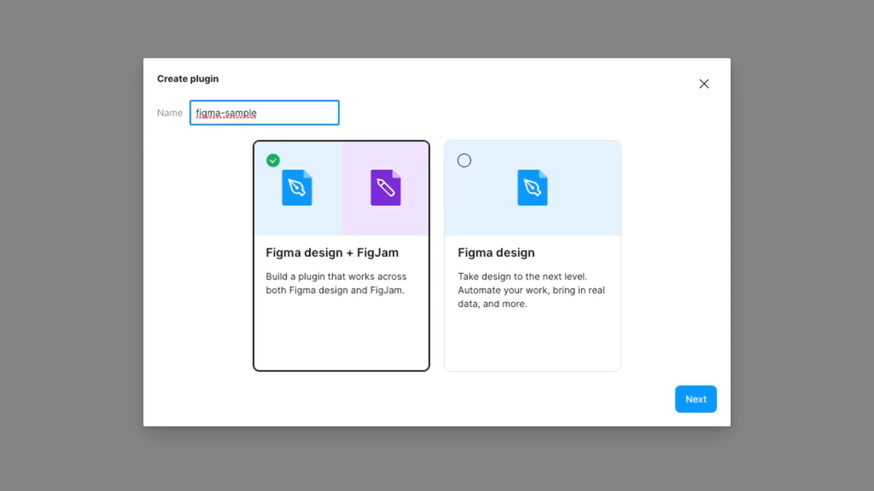
{"action": "left_click", "coordinate": [553, 198]}
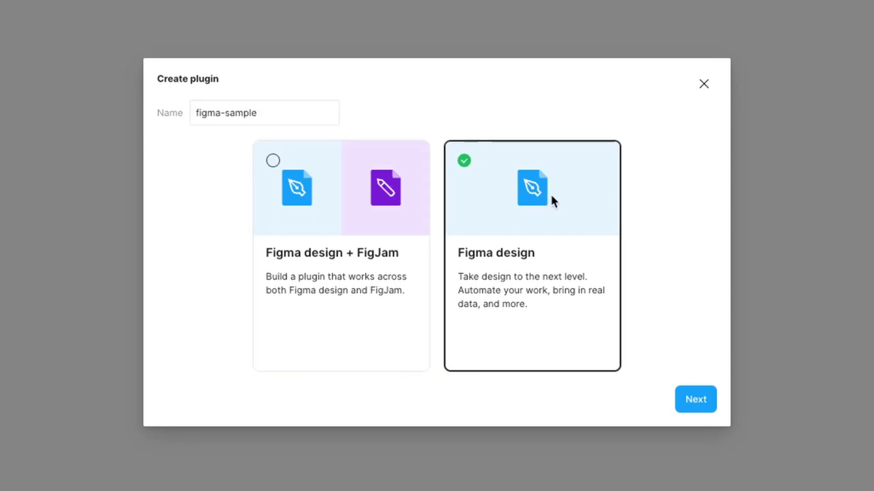
{"action": "left_click", "coordinate": [693, 409]}
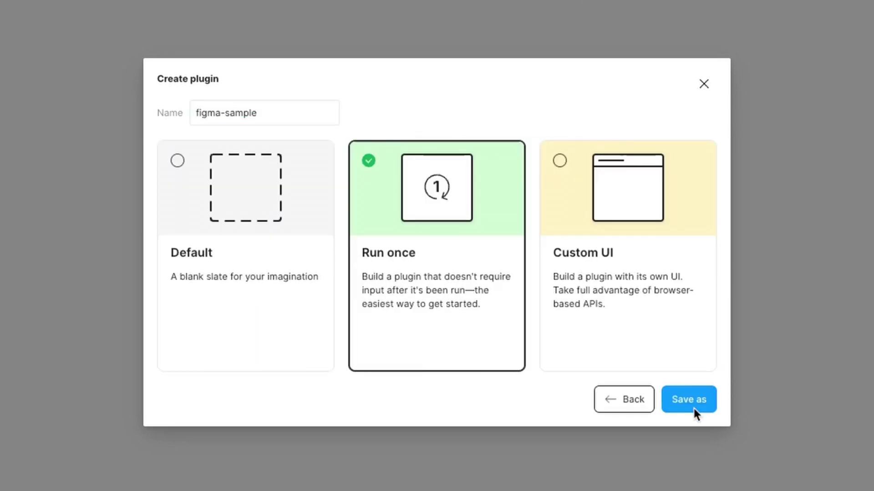
{"action": "left_click", "coordinate": [648, 266]}
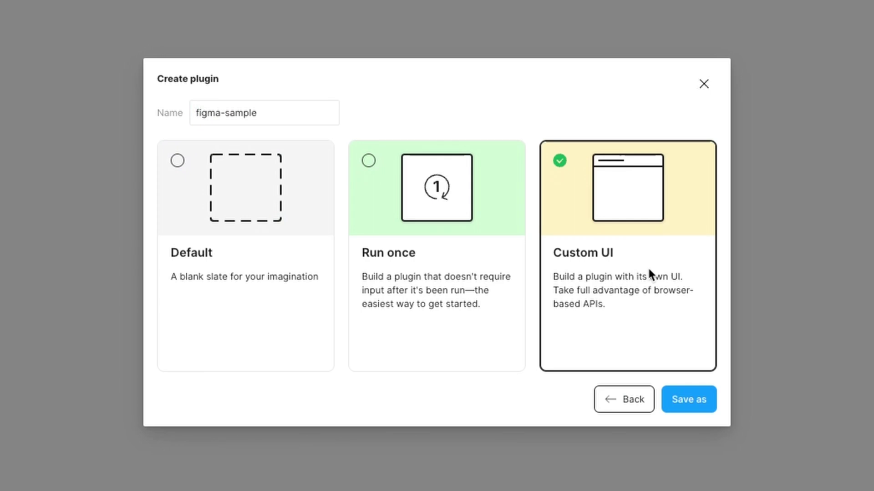
Save the plugin folder as figma-sample and run it from the development plugins list.
{"action": "left_click", "coordinate": [692, 401]}
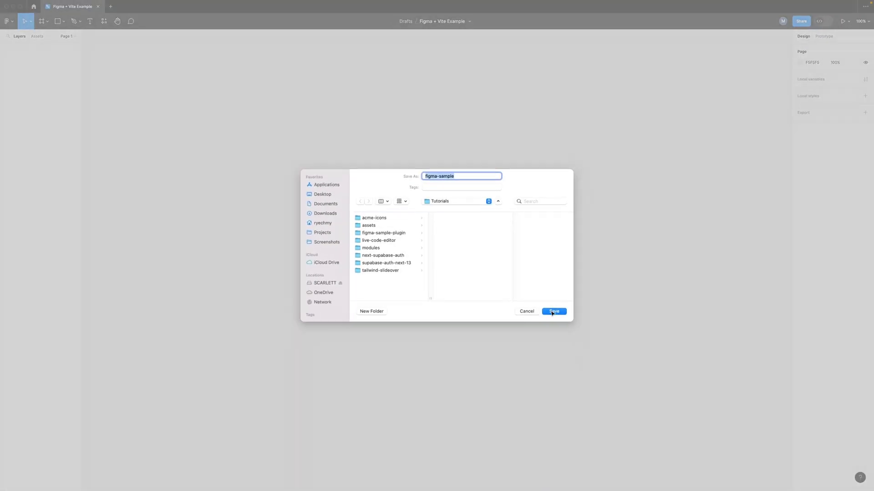
{"action": "left_click", "coordinate": [552, 313]}
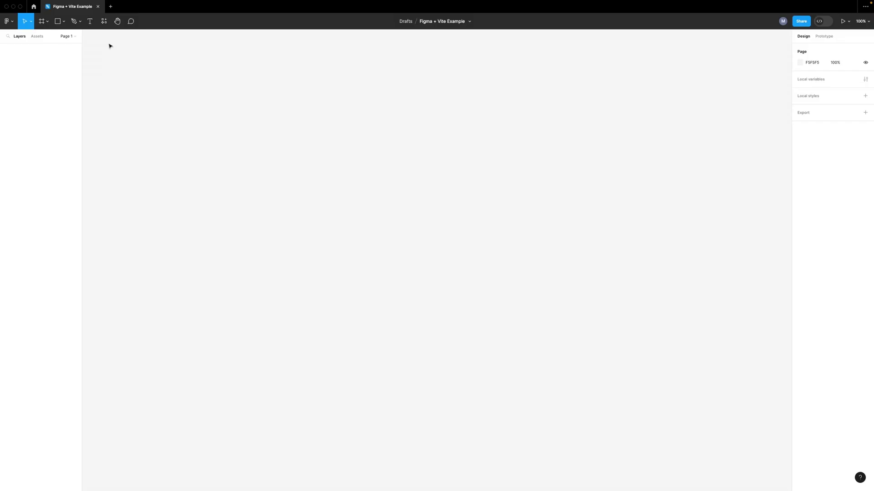
{"action": "left_click", "coordinate": [104, 21]}
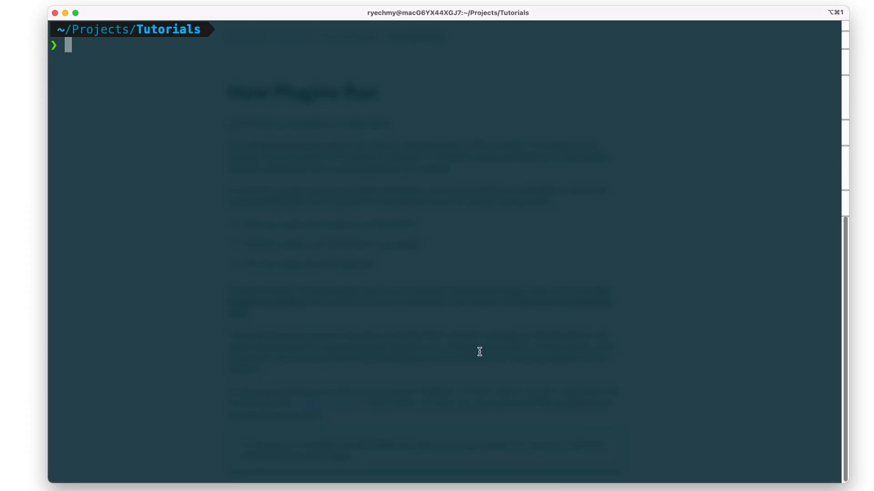
{"action": "type", "text": "code "}
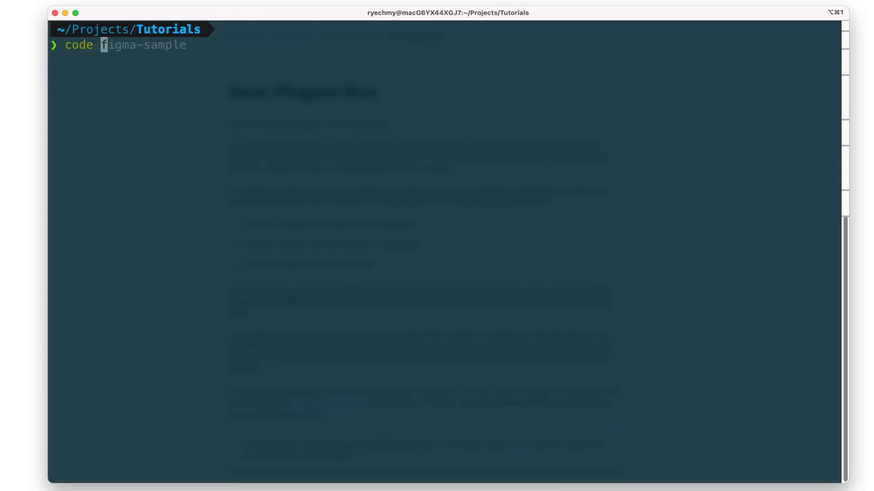
{"action": "type", "text": "figma"}
Open figma-sample in VS Code, then run npm install and npm run build in its terminal.
{"action": "key", "text": "Right"}
{"action": "key", "text": "Return"}
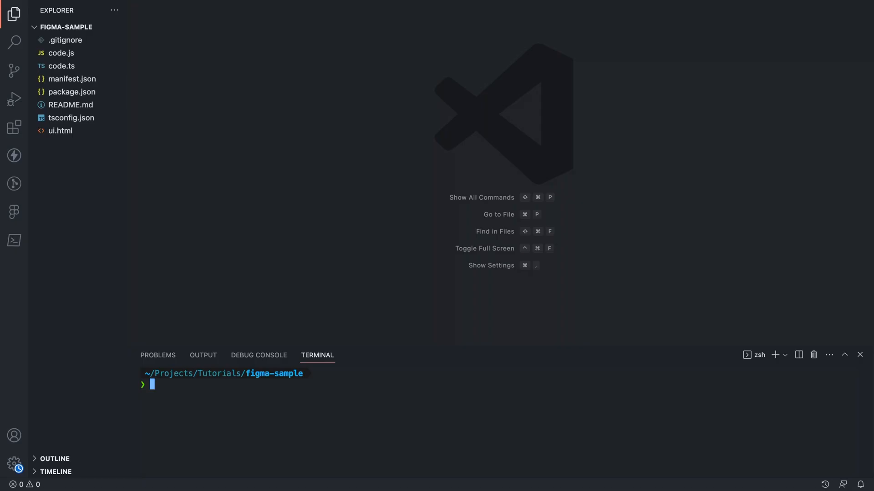
{"action": "type", "text": "npm in"}
{"action": "type", "text": "nsta"}
{"action": "key", "text": "Return"}
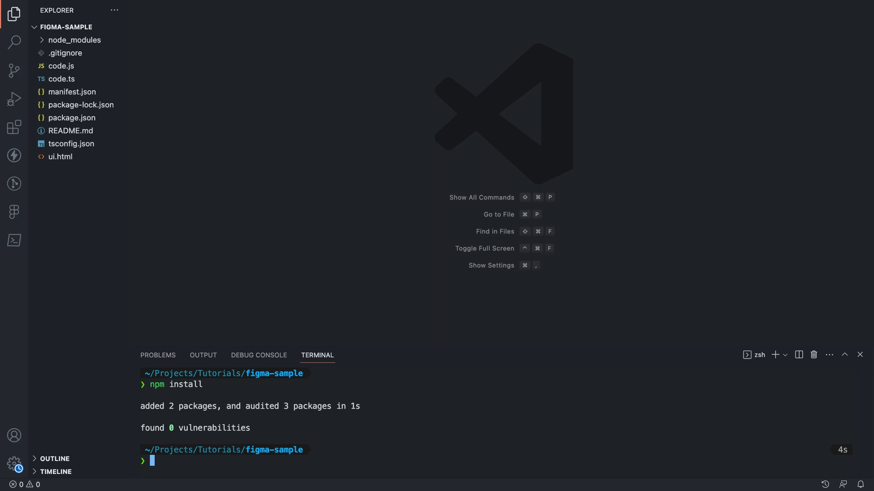
{"action": "type", "text": "npm run build"}
{"action": "key", "text": "Return"}
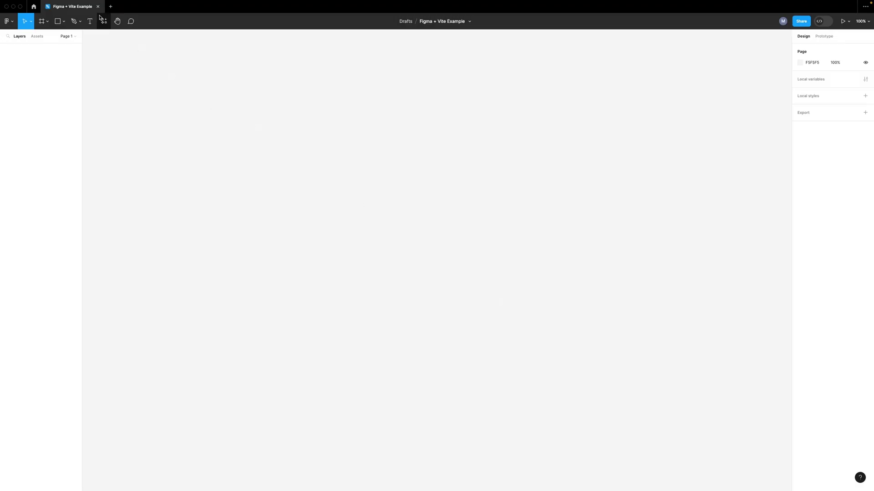
Run figma-sample with Count 5 to create five orange rectangles, then deselect them.
{"action": "left_click", "coordinate": [104, 21]}
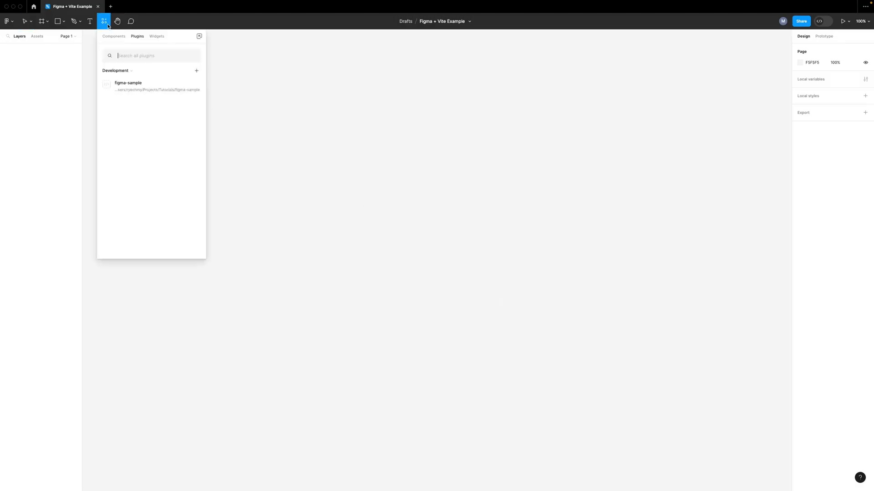
{"action": "mouse_move", "coordinate": [144, 85]}
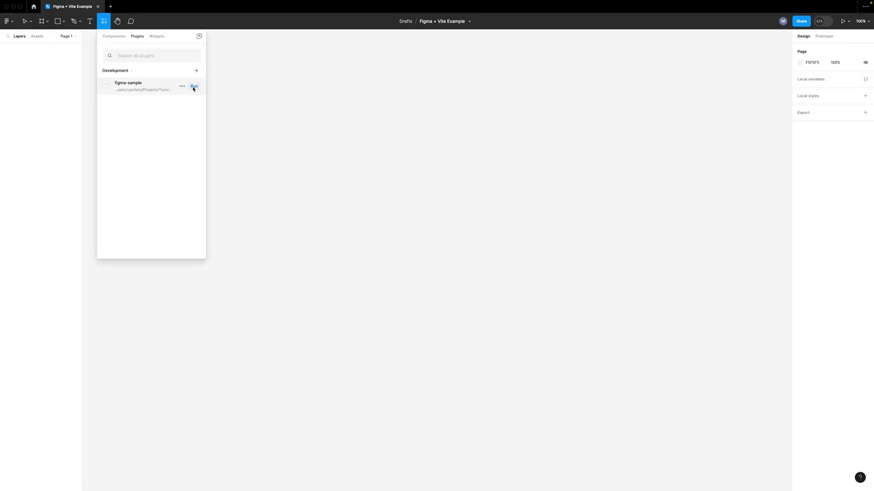
{"action": "left_click", "coordinate": [193, 88]}
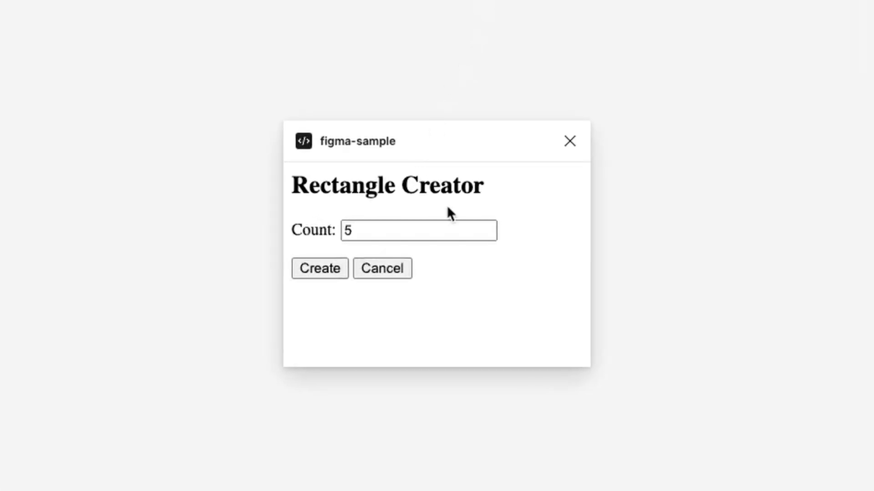
{"action": "double_click", "coordinate": [424, 232]}
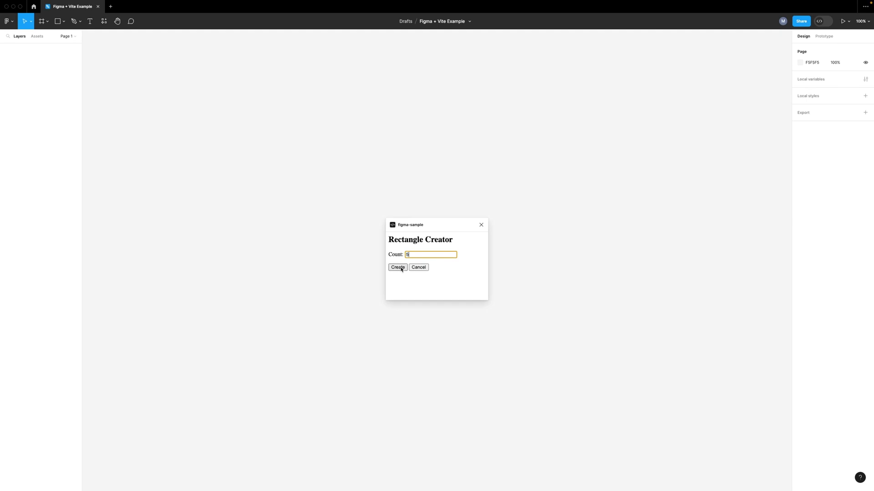
{"action": "left_click", "coordinate": [398, 267]}
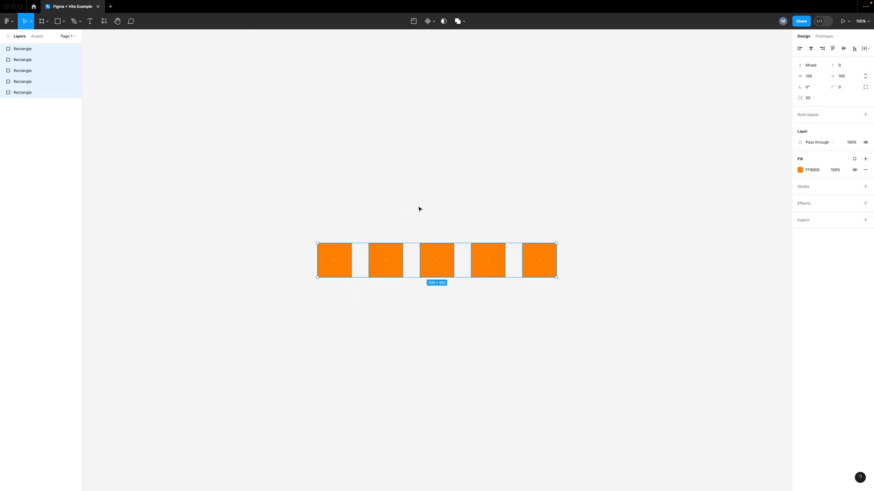
{"action": "left_click", "coordinate": [465, 319]}
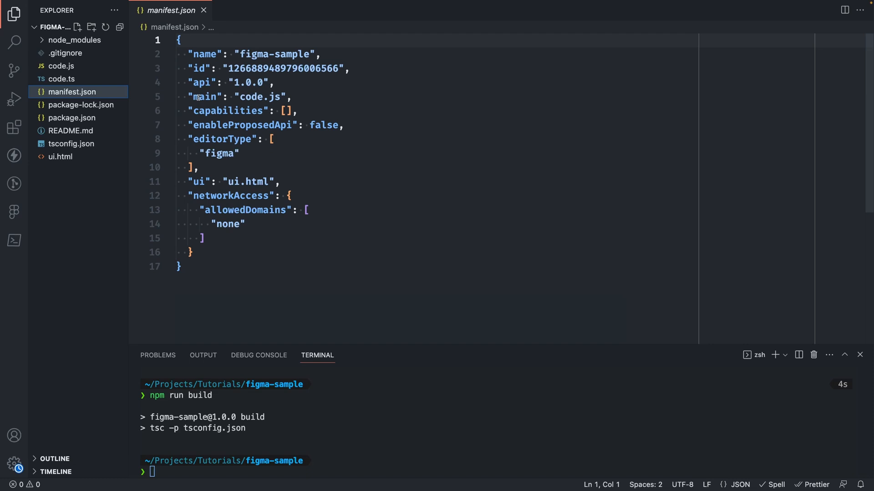
Review manifest.json's main and ui entries.
{"action": "left_click", "coordinate": [308, 96]}
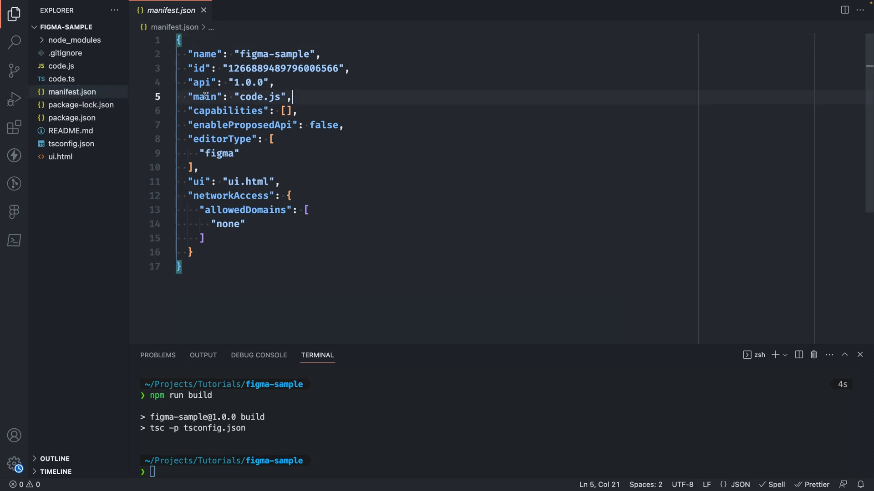
{"action": "double_click", "coordinate": [205, 96]}
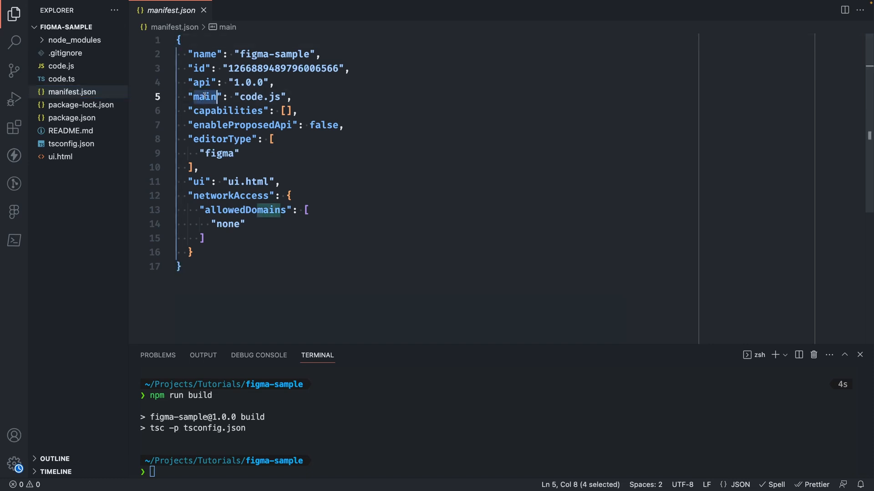
{"action": "double_click", "coordinate": [199, 181]}
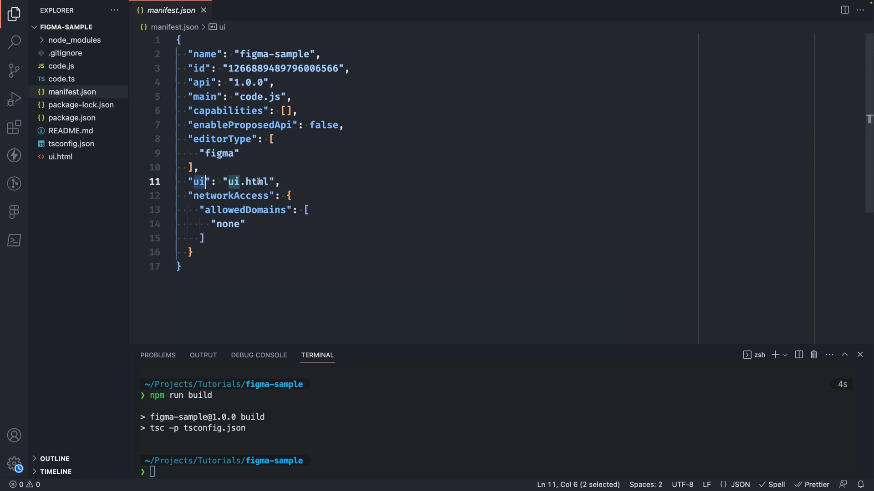
Review package.json's typescript dependency, then show code.ts.
{"action": "left_click", "coordinate": [71, 118]}
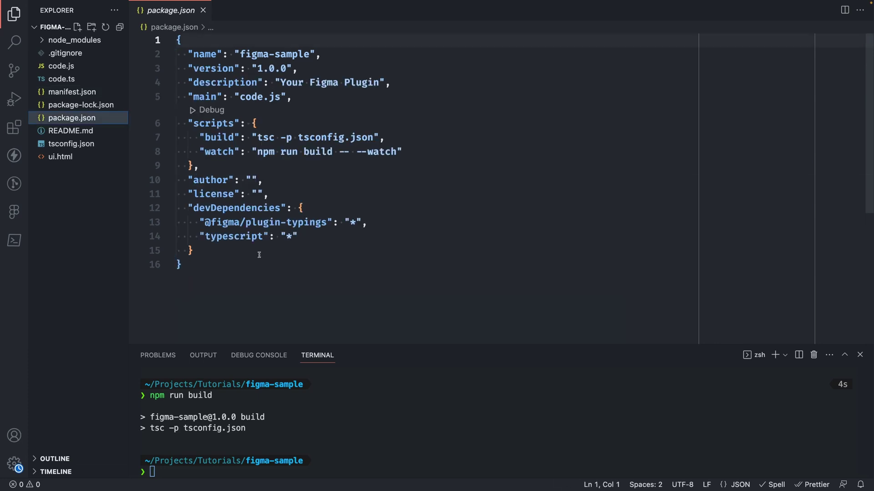
{"action": "double_click", "coordinate": [238, 235]}
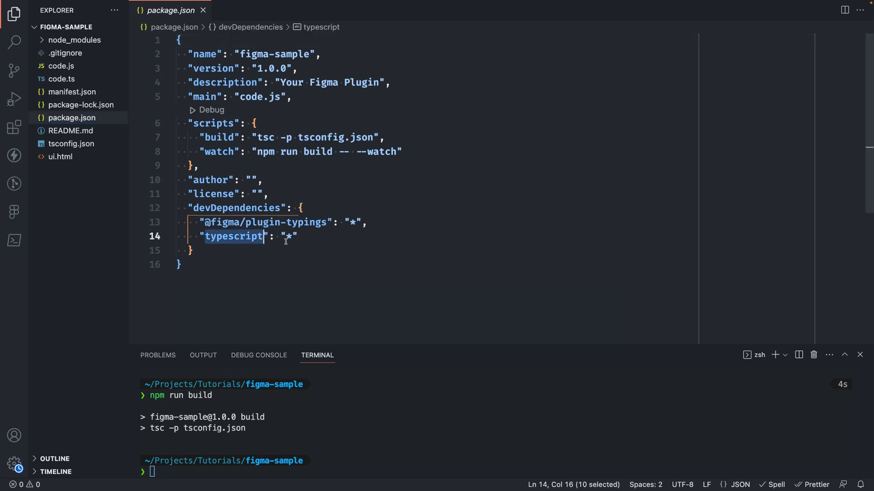
{"action": "left_click", "coordinate": [61, 79]}
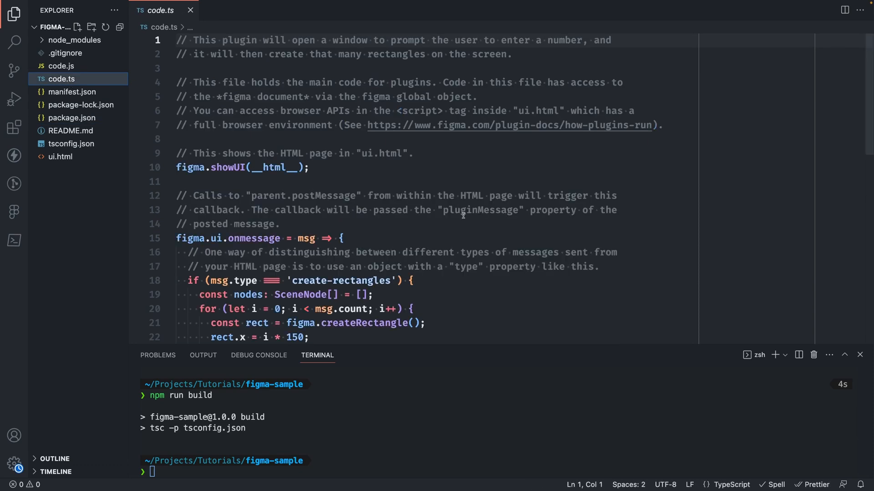
{"action": "left_click", "coordinate": [60, 157]}
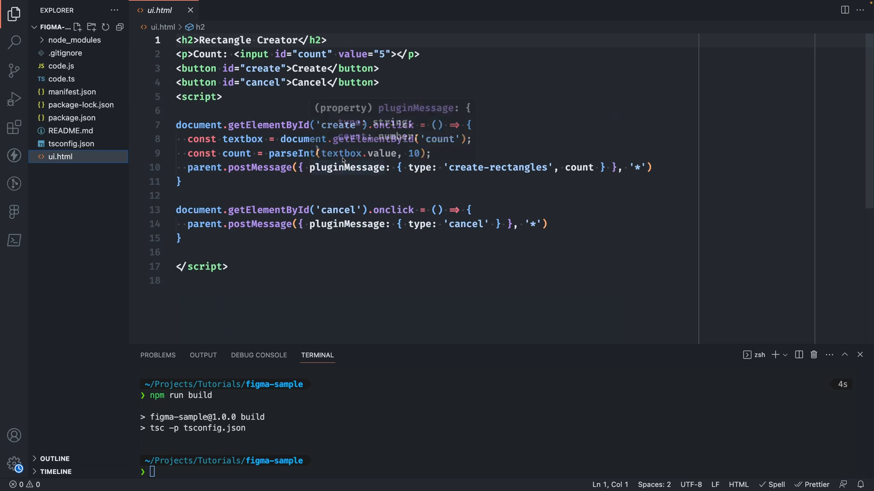
{"action": "left_click", "coordinate": [414, 38]}
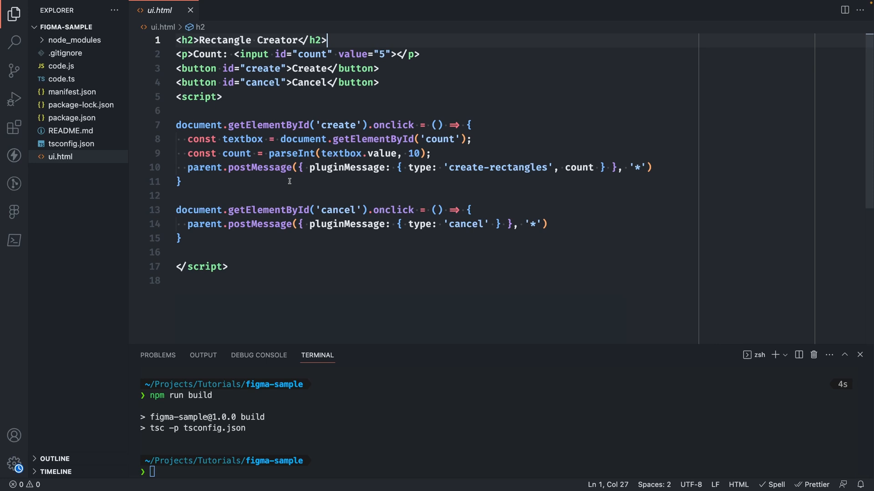
{"action": "left_click", "coordinate": [62, 79]}
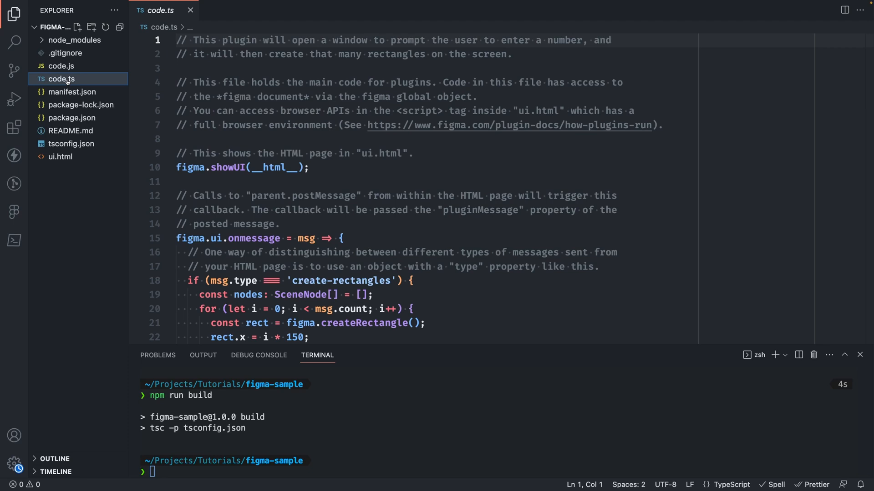
{"action": "double_click", "coordinate": [228, 169]}
{"action": "left_click", "coordinate": [314, 168]}
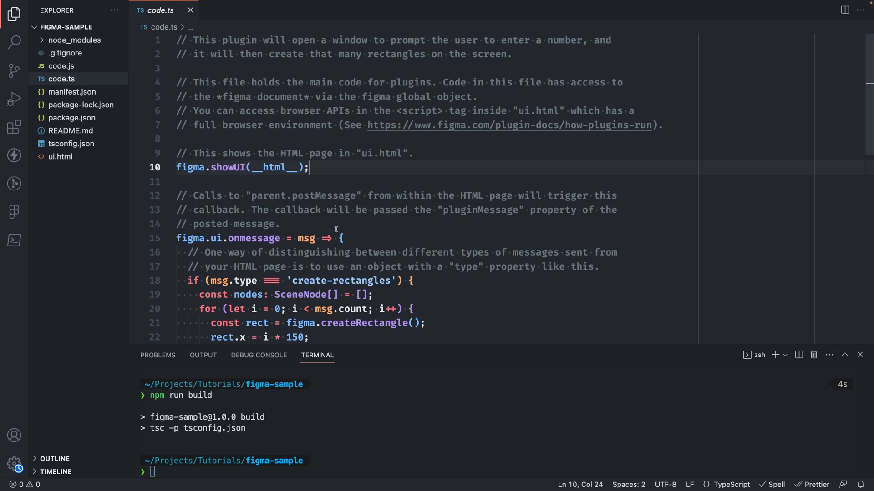
{"action": "double_click", "coordinate": [252, 239]}
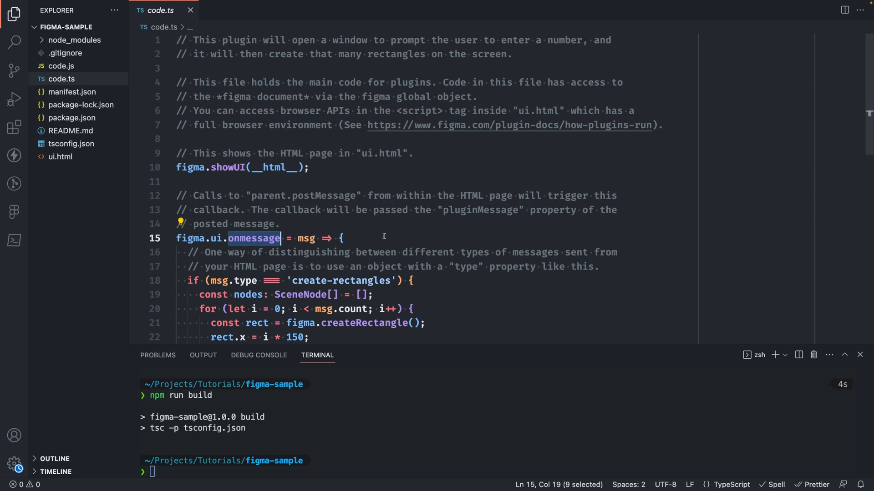
{"action": "scroll", "coordinate": [330, 260], "scroll_direction": "down", "scroll_amount": 3}
{"action": "scroll", "coordinate": [330, 260], "scroll_direction": "down", "scroll_amount": 3}
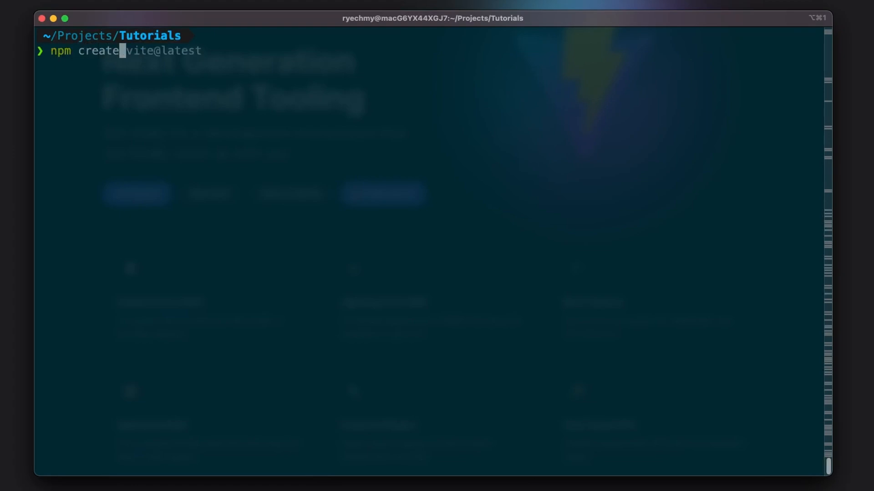
Scaffold a Vite project named figma-vite with the Preact TypeScript template.
{"action": "key", "text": "Right"}
{"action": "key", "text": "Return"}
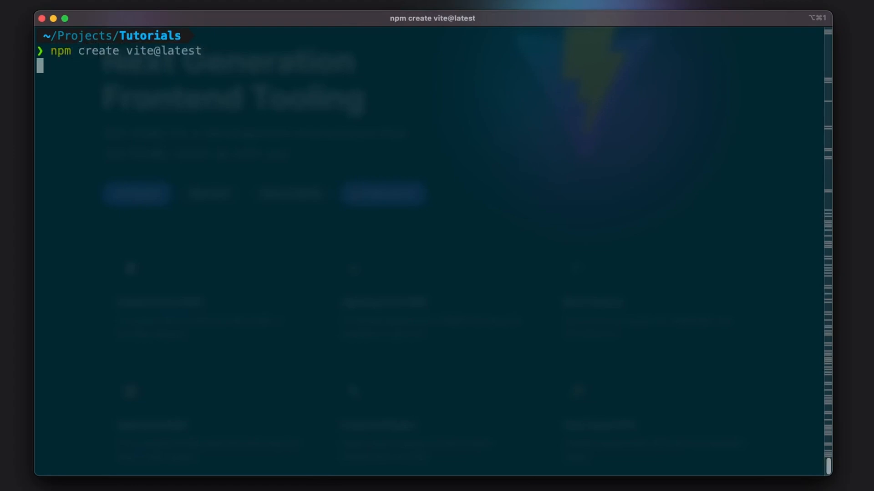
{"action": "type", "text": "fig"}
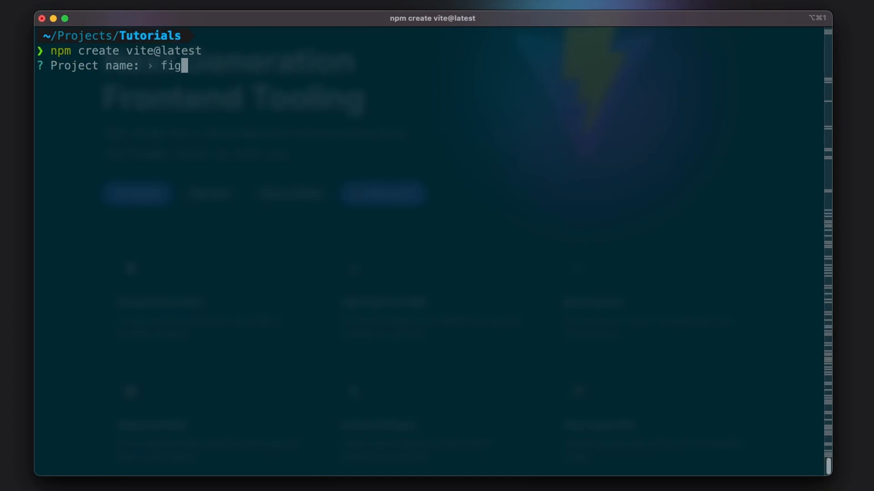
{"action": "type", "text": "ma-vite"}
{"action": "key", "text": "Return"}
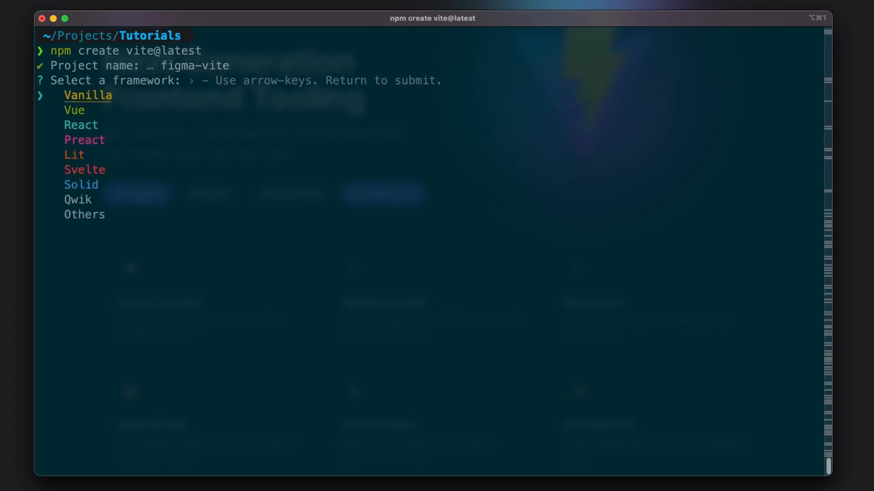
{"action": "key", "text": "Down"}
{"action": "key", "text": "Down"}
{"action": "key", "text": "Down"}
{"action": "key", "text": "Return"}
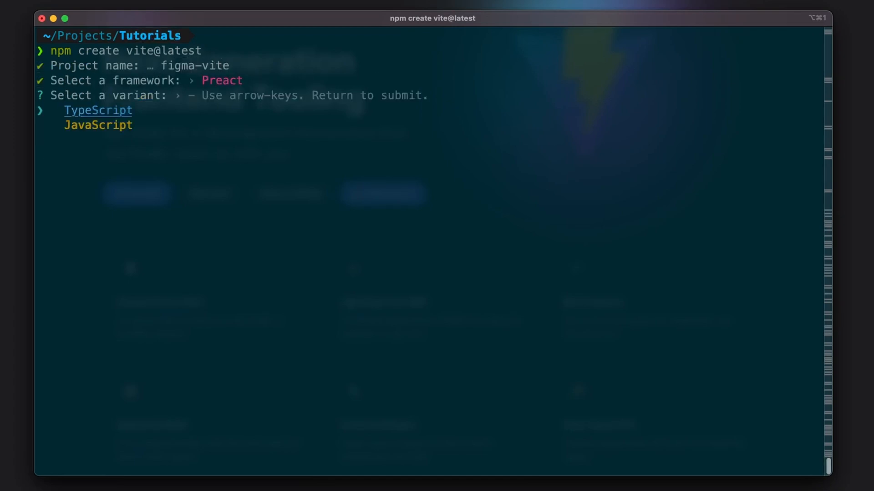
{"action": "key", "text": "Return"}
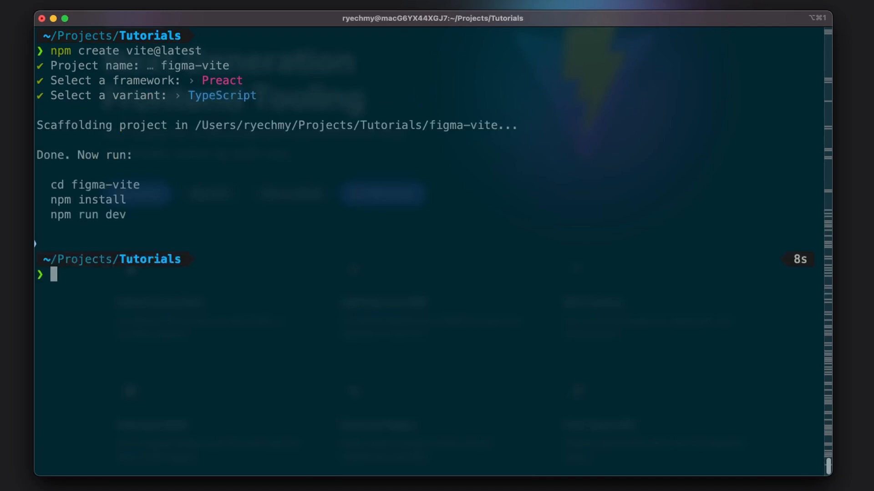
{"action": "type", "text": "cd figma-vite"}
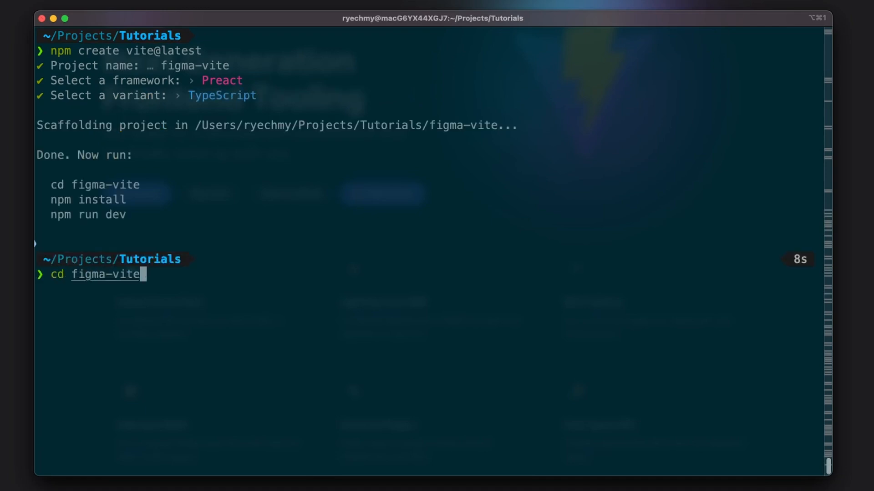
In figma-vite, install dependencies plus Prettier, add an empty .prettierrc and open it in VS Code.
{"action": "key", "text": "Return"}
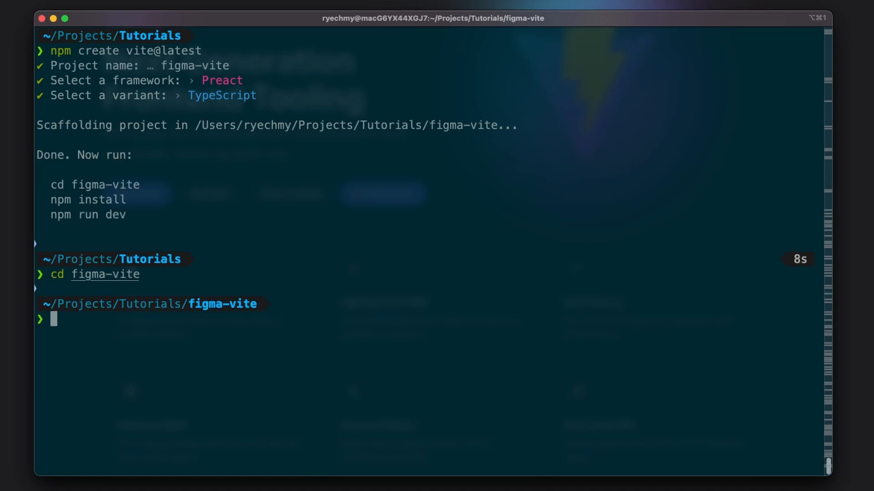
{"action": "type", "text": "npm install"}
{"action": "key", "text": "Return"}
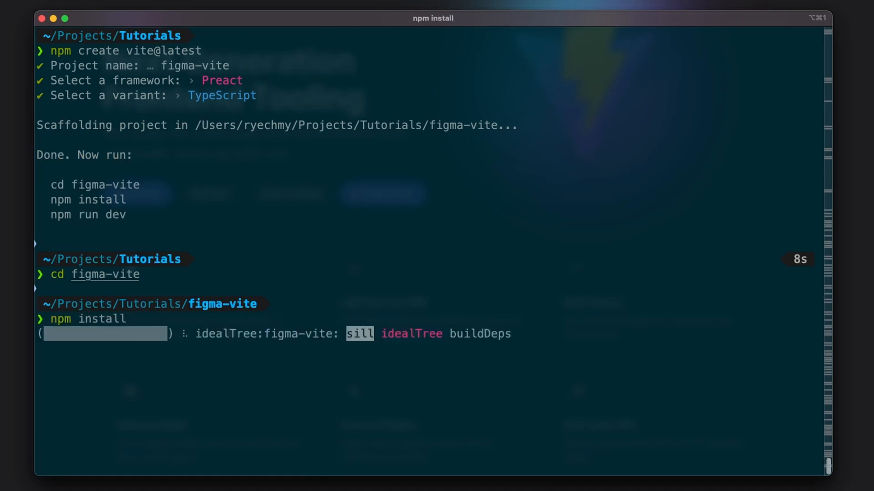
{"action": "type", "text": "np"}
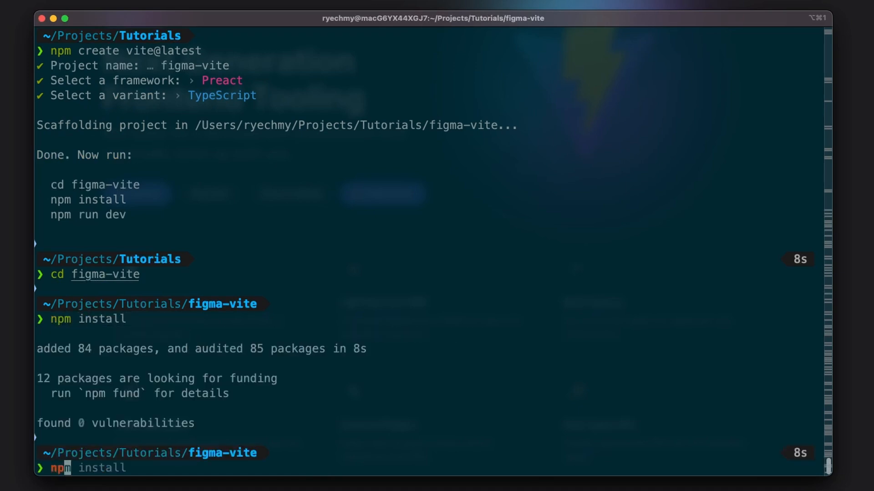
{"action": "type", "text": "m i -D prettier"}
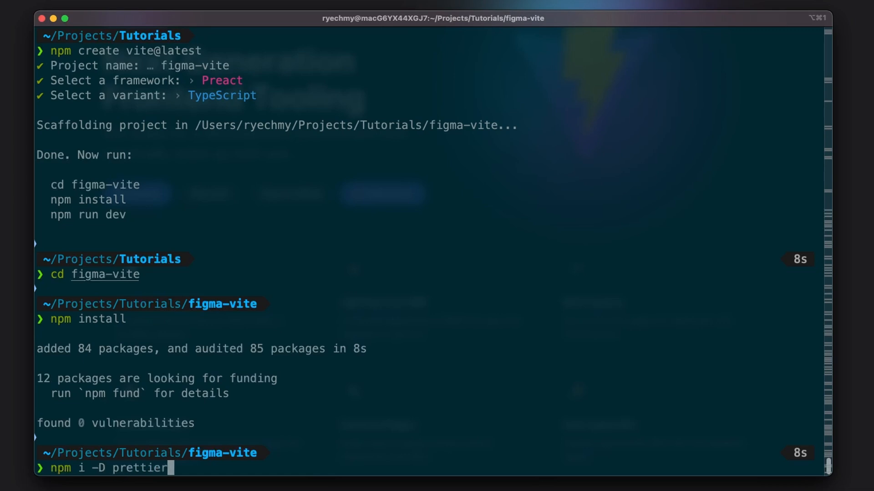
{"action": "key", "text": "Return"}
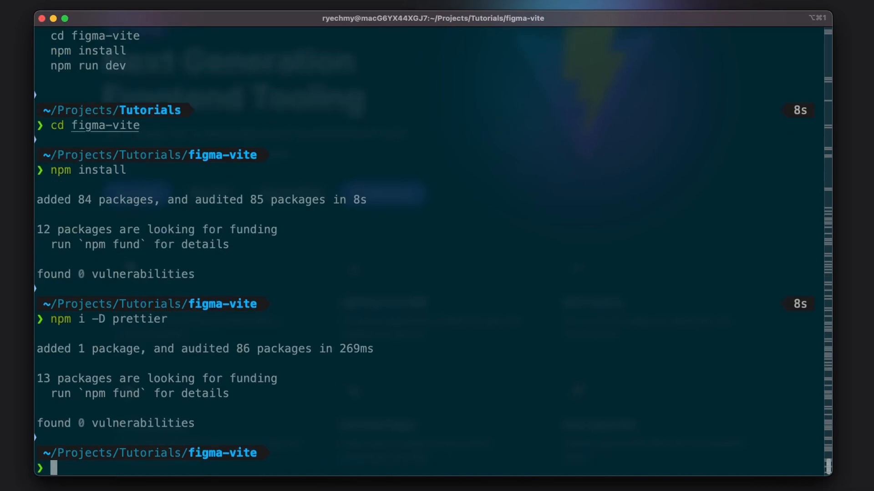
{"action": "type", "text": "echo {}> .prettierrc"}
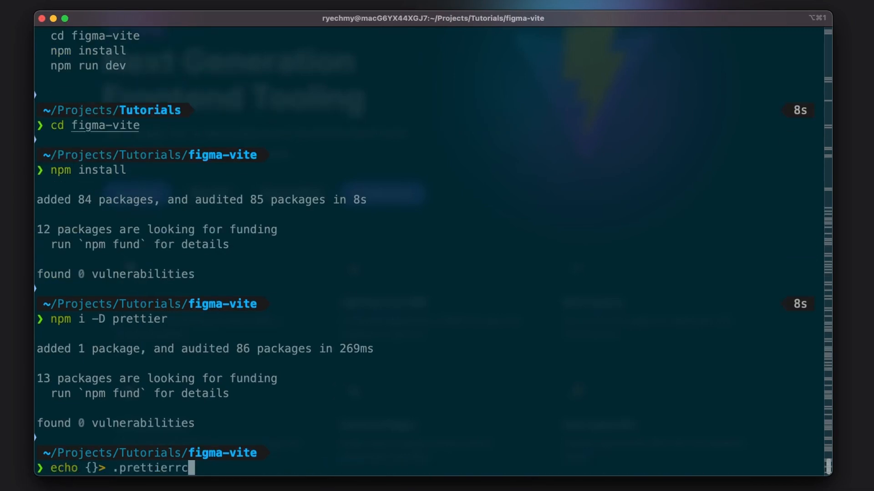
{"action": "key", "text": "Return"}
{"action": "type", "text": "code"}
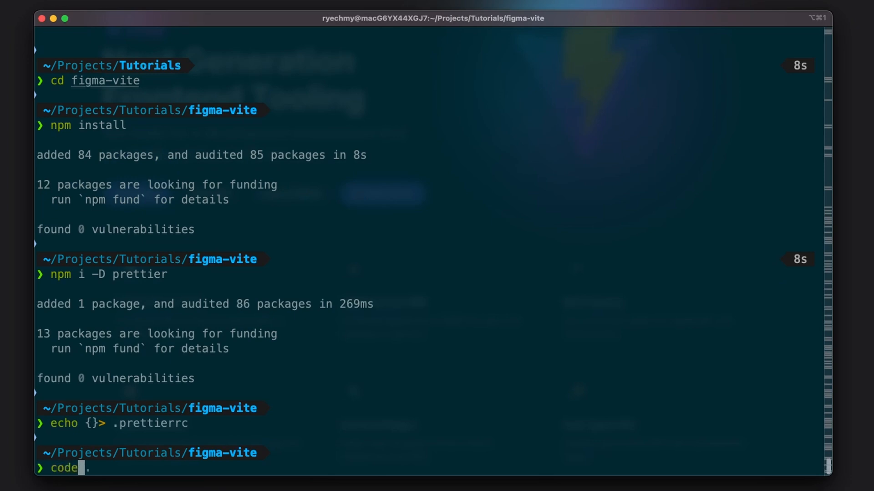
{"action": "type", "text": " ."}
{"action": "key", "text": "Return"}
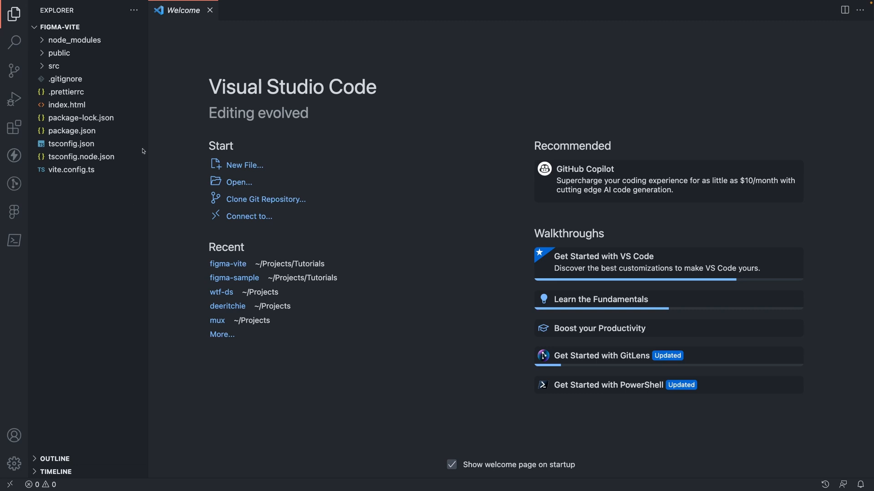
Delete the demo markup inside App's fragment in src/app.tsx, leaving it empty.
{"action": "left_click", "coordinate": [62, 66]}
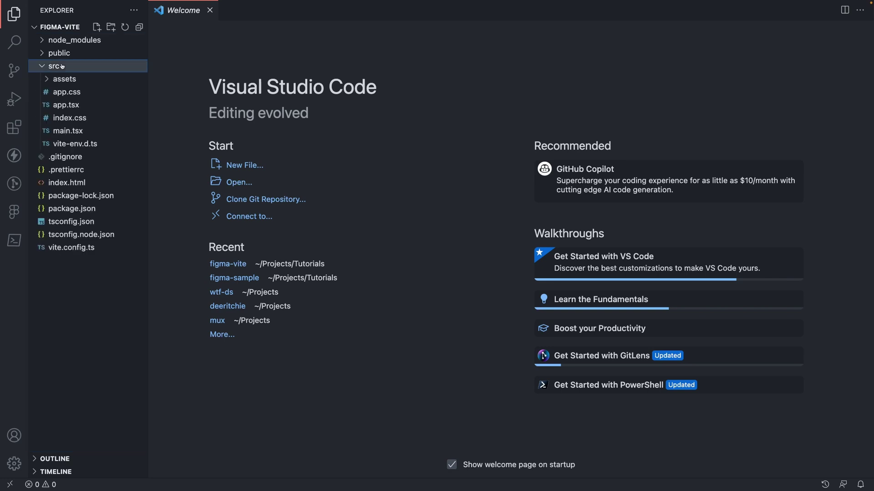
{"action": "left_click", "coordinate": [66, 104]}
{"action": "scroll", "coordinate": [291, 209], "scroll_direction": "down", "scroll_amount": 1}
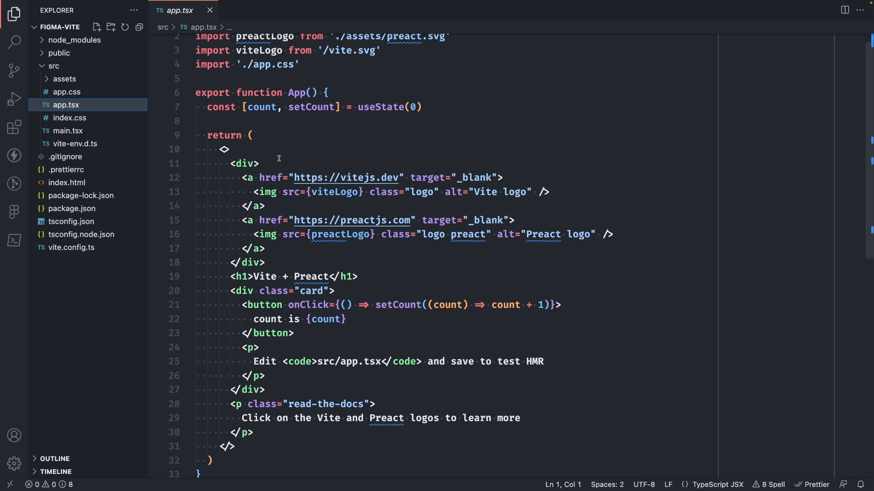
{"action": "left_click", "coordinate": [231, 164]}
{"action": "left_click", "coordinate": [253, 431], "text": "shift"}
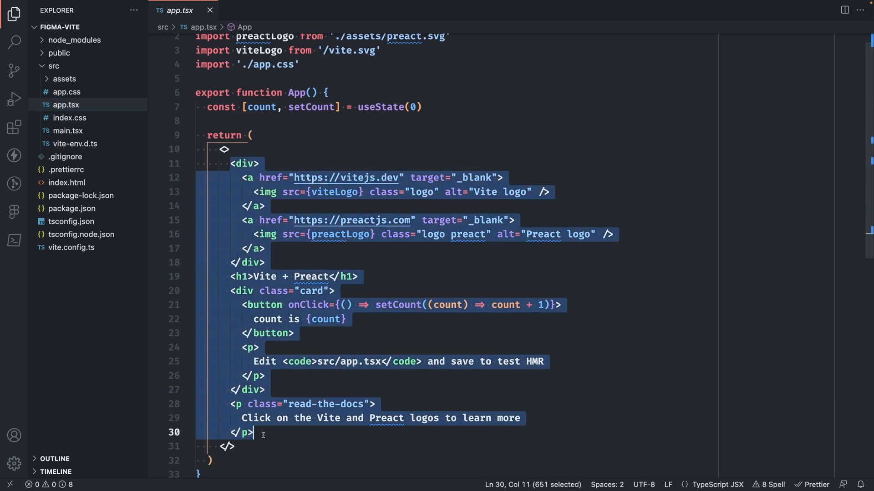
{"action": "key", "text": "BackSpace"}
{"action": "scroll", "coordinate": [291, 205], "scroll_direction": "up", "scroll_amount": 1}
{"action": "left_click", "coordinate": [416, 79]}
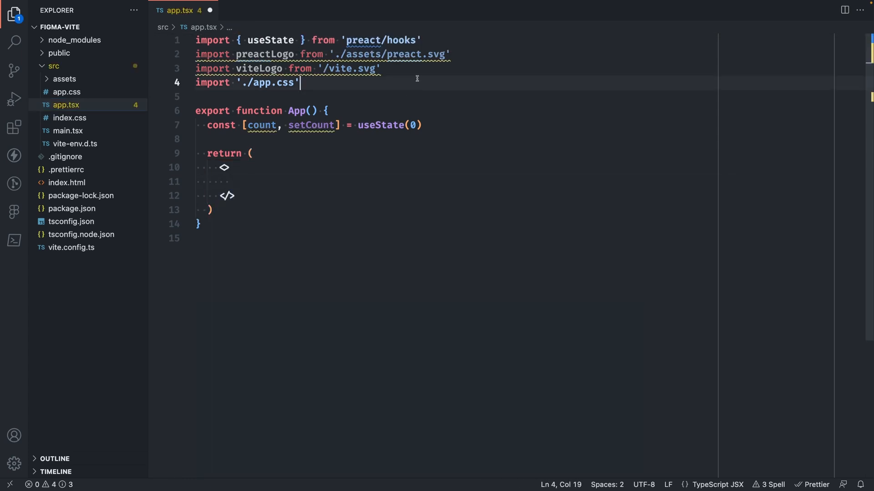
Remove the two logo import lines from app.tsx.
{"action": "left_click", "coordinate": [383, 68]}
{"action": "left_click", "coordinate": [196, 54], "text": "shift"}
{"action": "key", "text": "BackSpace"}
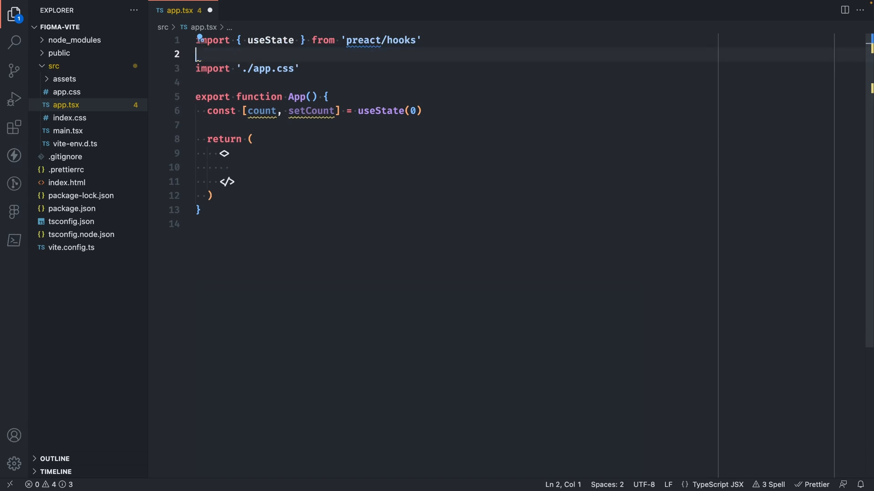
{"action": "key", "text": "BackSpace"}
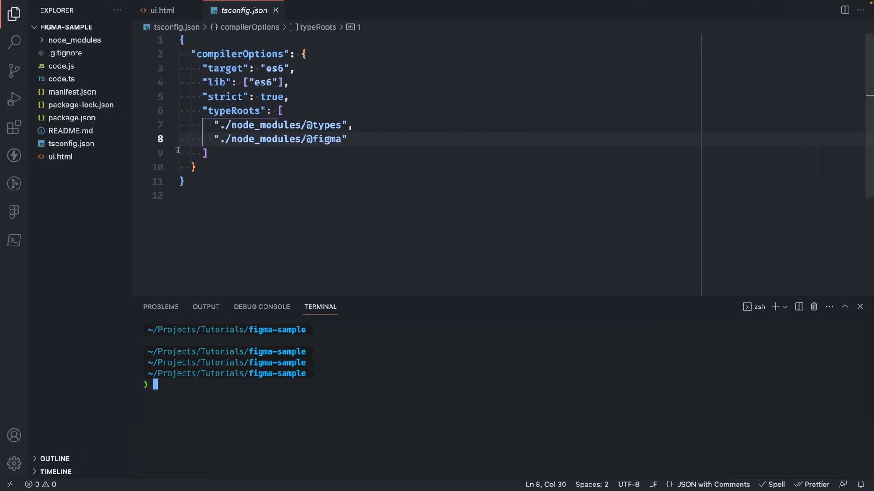
Paste the Rectangle Creator heading, count input and buttons from ui.html into the fragment, close the input tag and save.
{"action": "left_click", "coordinate": [60, 157]}
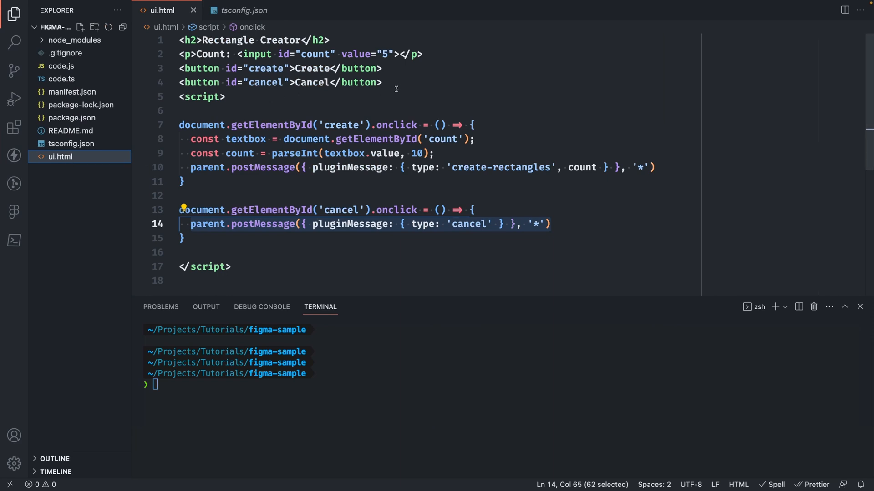
{"action": "left_click_drag", "start_coordinate": [382, 82], "coordinate": [179, 40]}
{"action": "key", "text": "ctrl+c"}
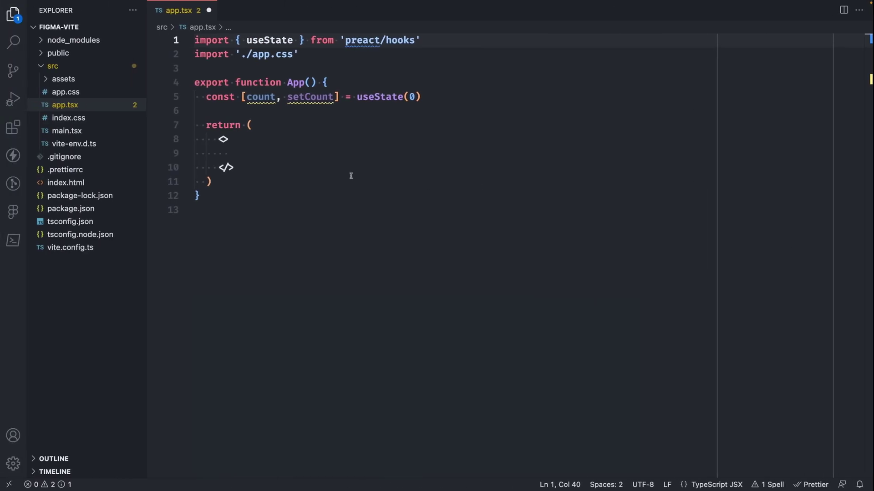
{"action": "left_click", "coordinate": [256, 154]}
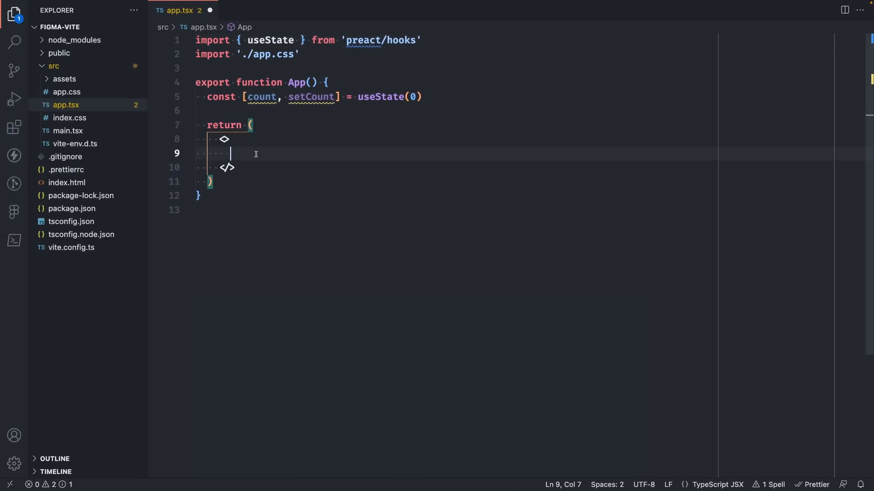
{"action": "key", "text": "ctrl+v"}
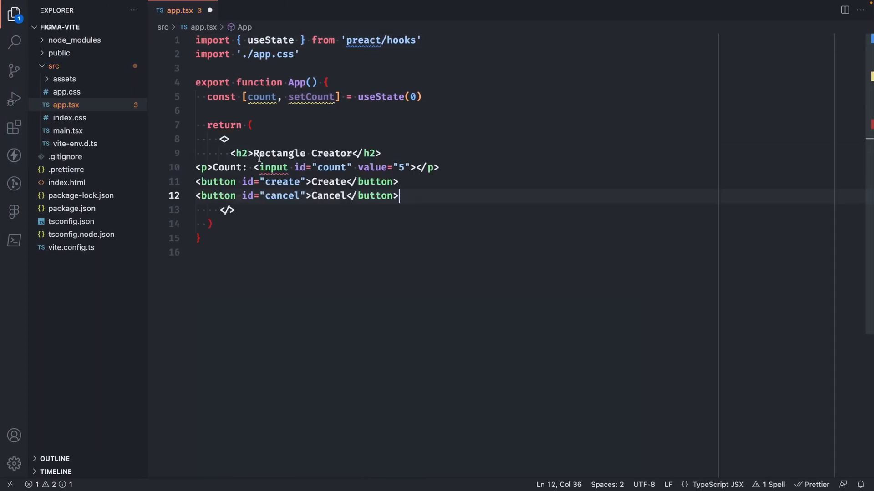
{"action": "mouse_move", "coordinate": [272, 168]}
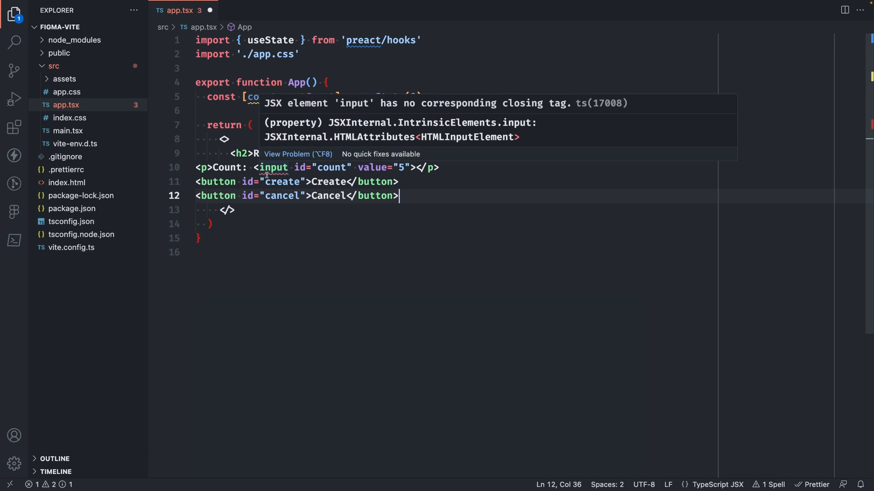
{"action": "left_click", "coordinate": [411, 168]}
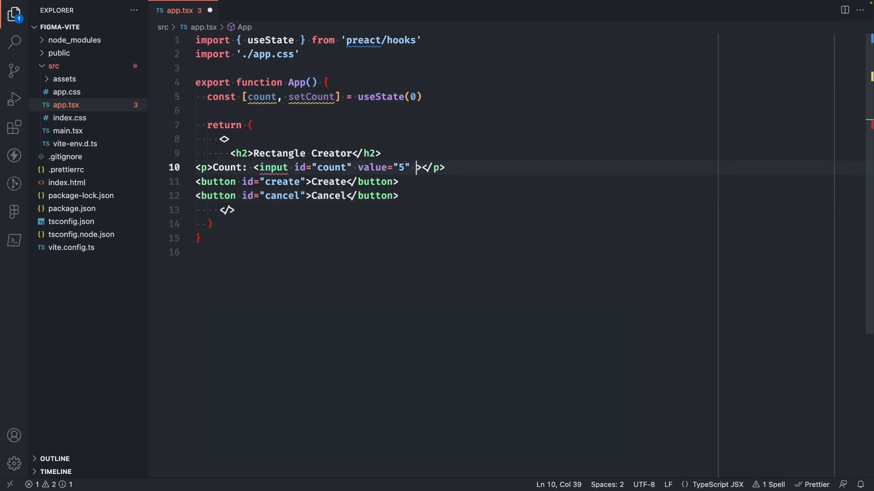
{"action": "type", "text": "/"}
{"action": "left_click", "coordinate": [593, 212]}
{"action": "key", "text": "ctrl+s"}
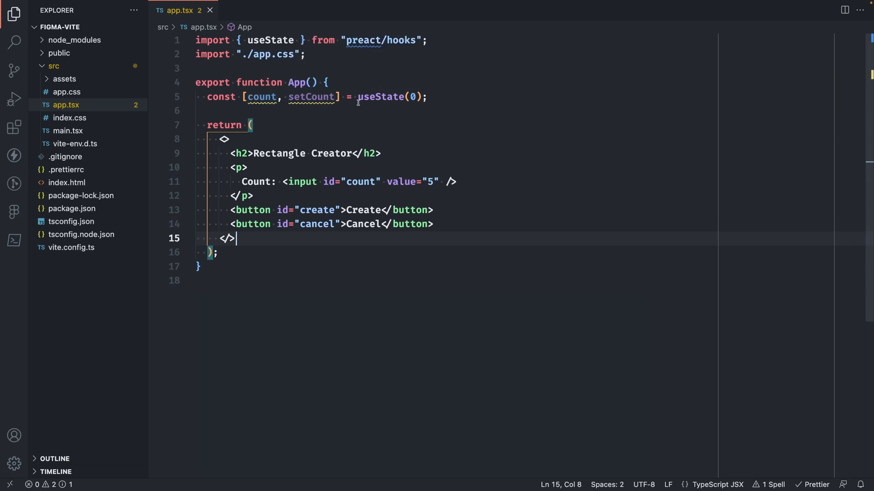
Replace the input's hard-coded value 5 with the count state and wire onChange to handleOnChange.
{"action": "double_click", "coordinate": [412, 96]}
{"action": "type", "text": "5"}
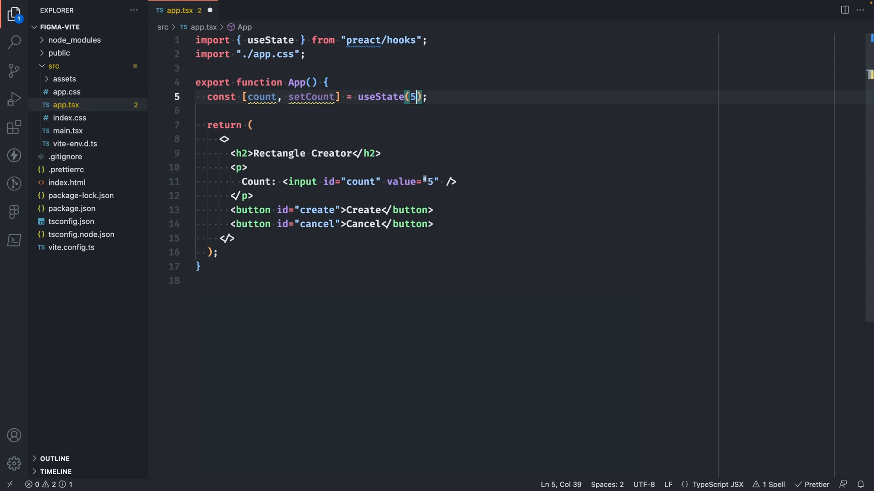
{"action": "left_click", "coordinate": [440, 182]}
{"action": "key", "text": "BackSpace"}
{"action": "key", "text": "BackSpace"}
{"action": "key", "text": "BackSpace"}
{"action": "type", "text": "{"}
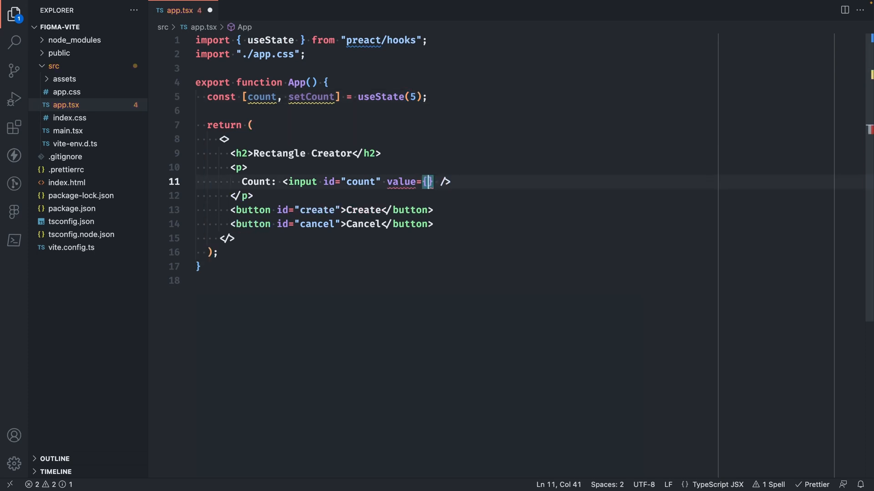
{"action": "type", "text": "{count"}
{"action": "key", "text": "Right"}
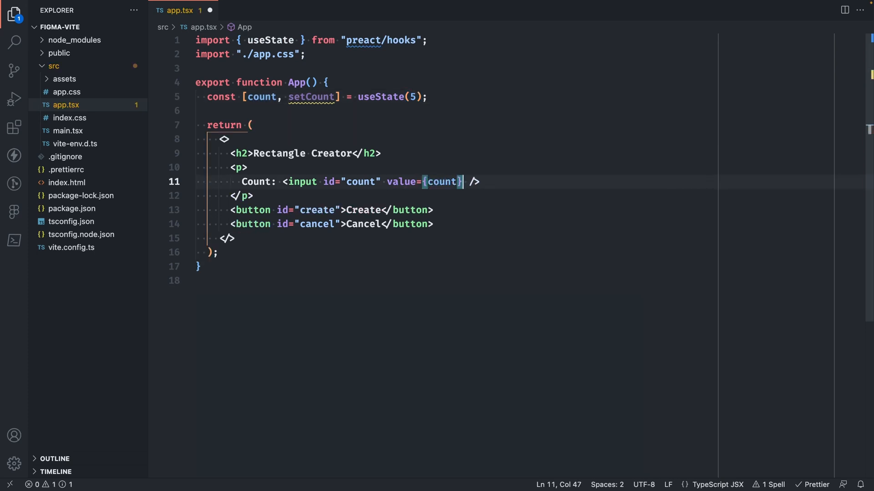
{"action": "type", "text": "onChange= "}
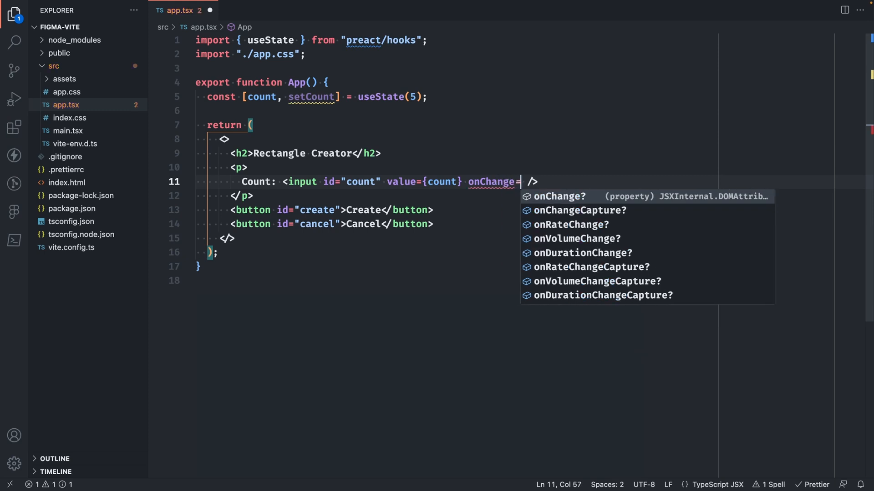
{"action": "type", "text": "{"}
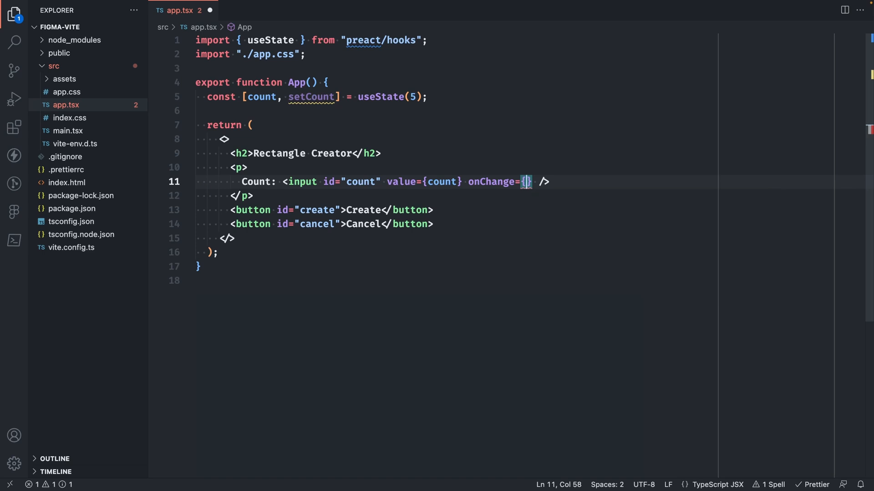
{"action": "type", "text": "handleOnChange"}
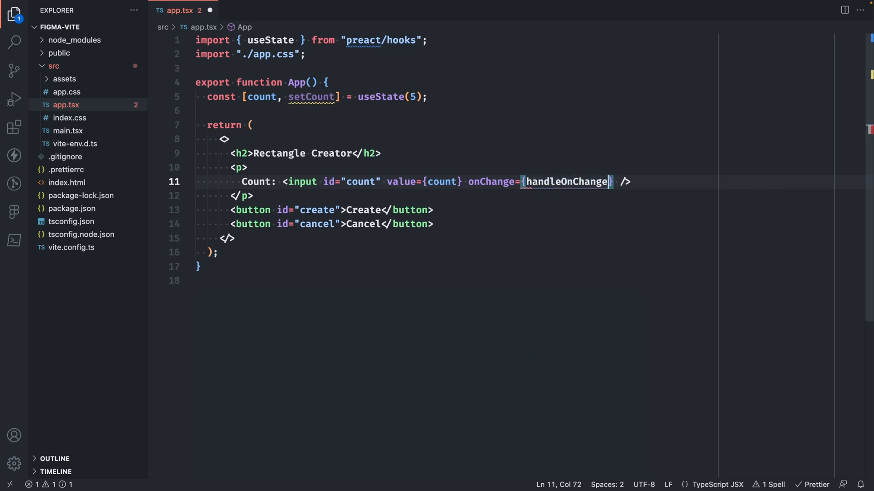
{"action": "key", "text": "Up"}
{"action": "key", "text": "Up"}
{"action": "key", "text": "Up"}
{"action": "key", "text": "Up"}
Add a handleOnChange(event: Event) function whose body calls setCount(event.target?.value).
{"action": "key", "text": "Home"}
{"action": "key", "text": "Return"}
{"action": "type", "text": "f"}
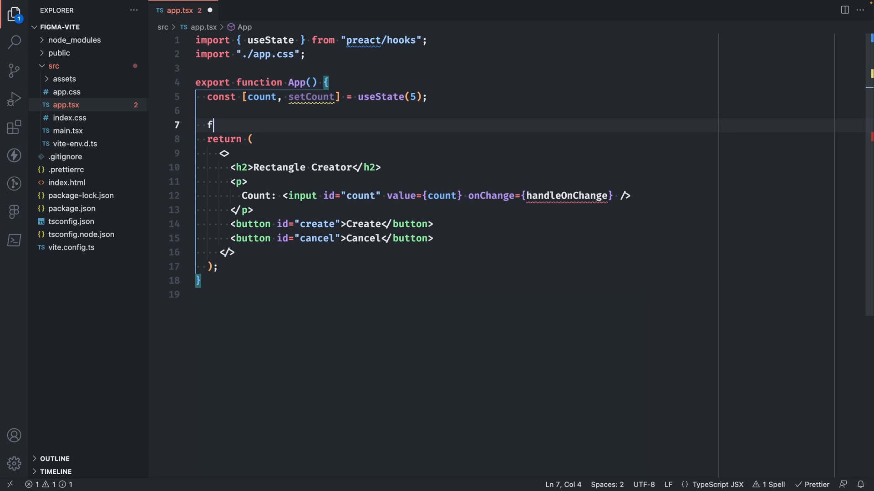
{"action": "type", "text": "unction handleO"}
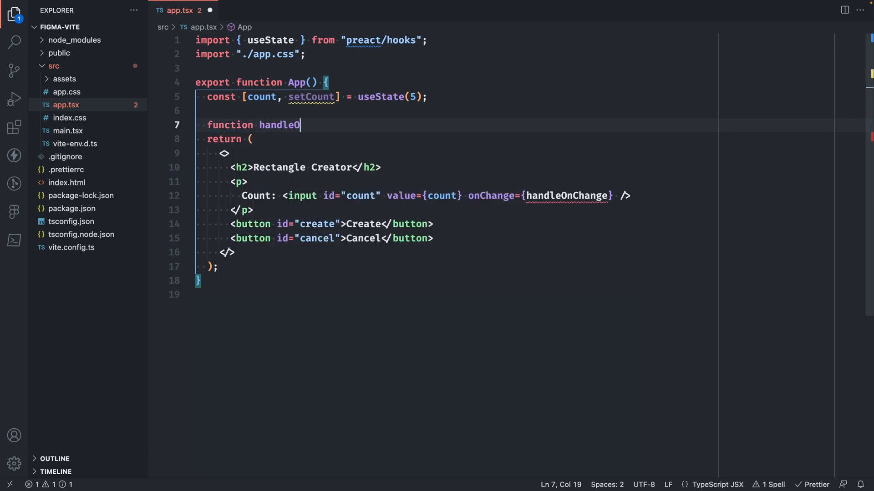
{"action": "type", "text": "nChange(ev"}
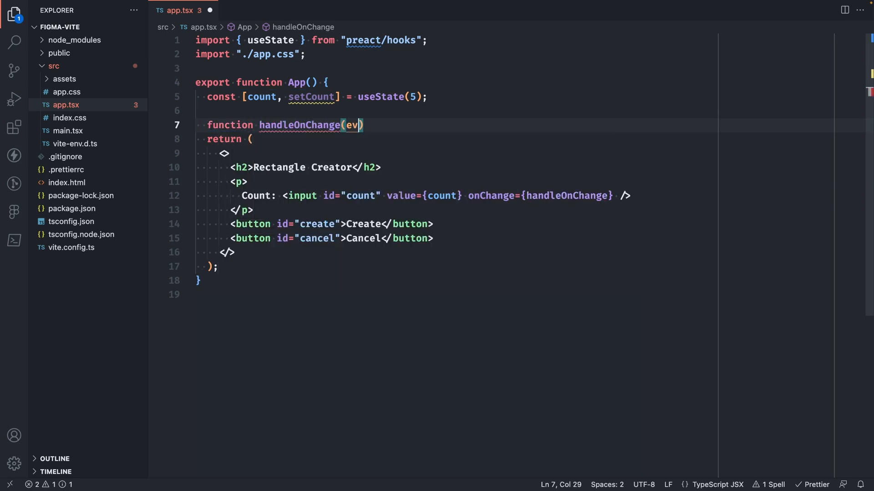
{"action": "type", "text": "ent: E"}
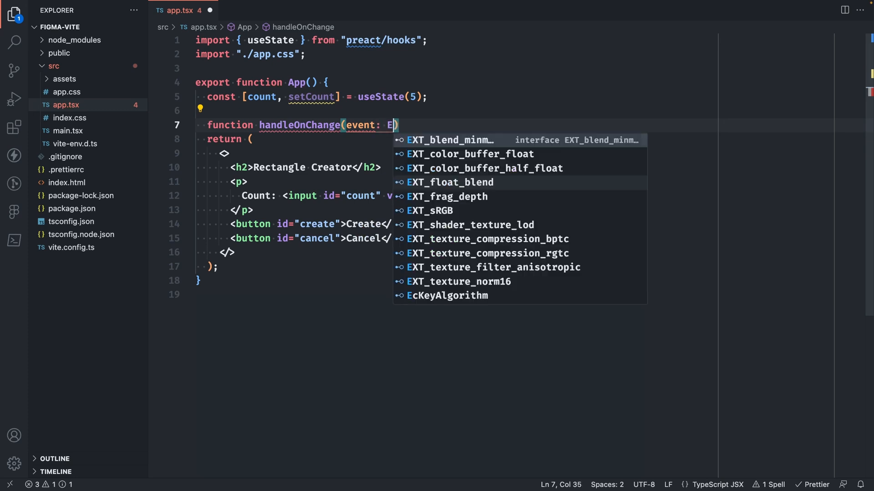
{"action": "type", "text": "vent) {"}
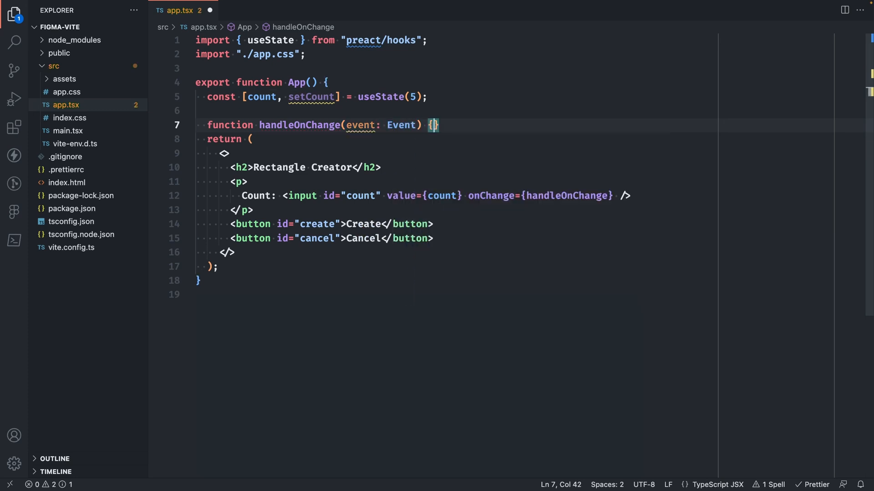
{"action": "key", "text": "Return"}
{"action": "key", "text": "Down"}
{"action": "key", "text": "Return"}
{"action": "key", "text": "Up"}
{"action": "key", "text": "Up"}
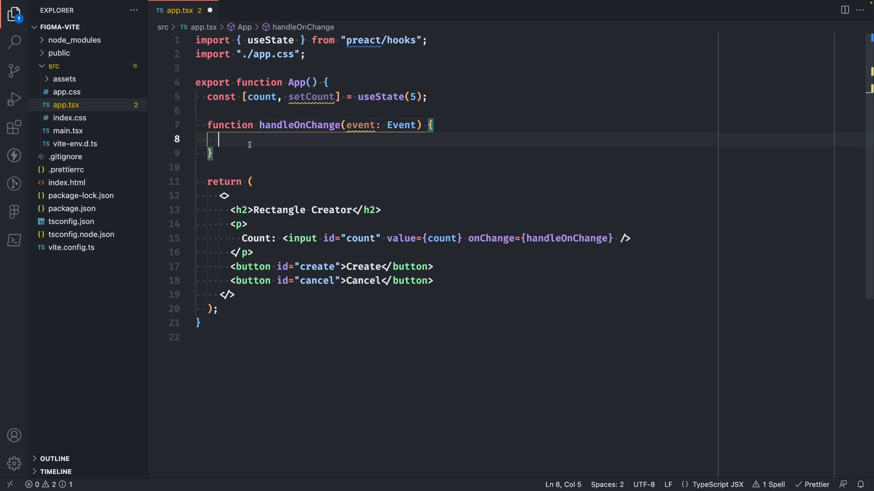
{"action": "type", "text": "setCount"}
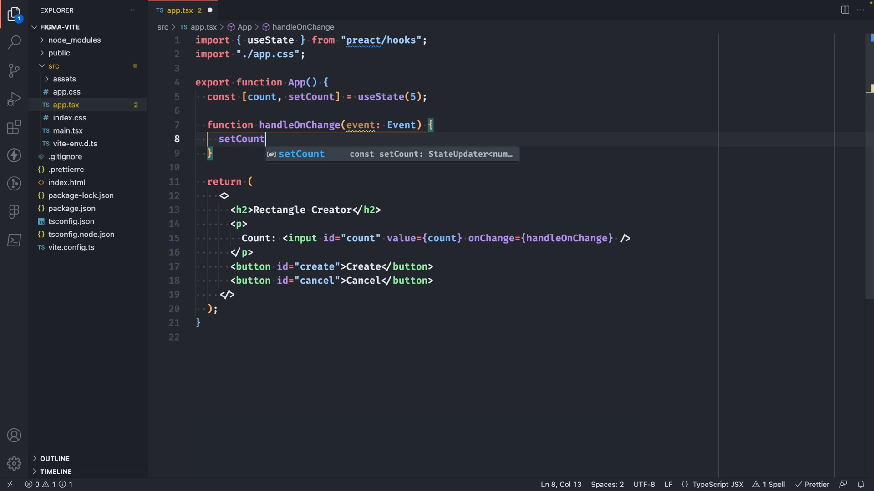
{"action": "type", "text": "(event.t"}
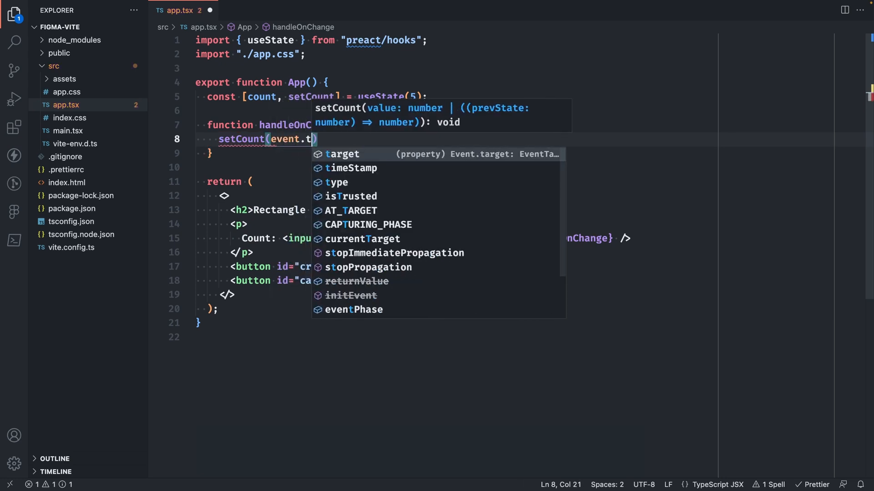
{"action": "type", "text": "arget?.value"}
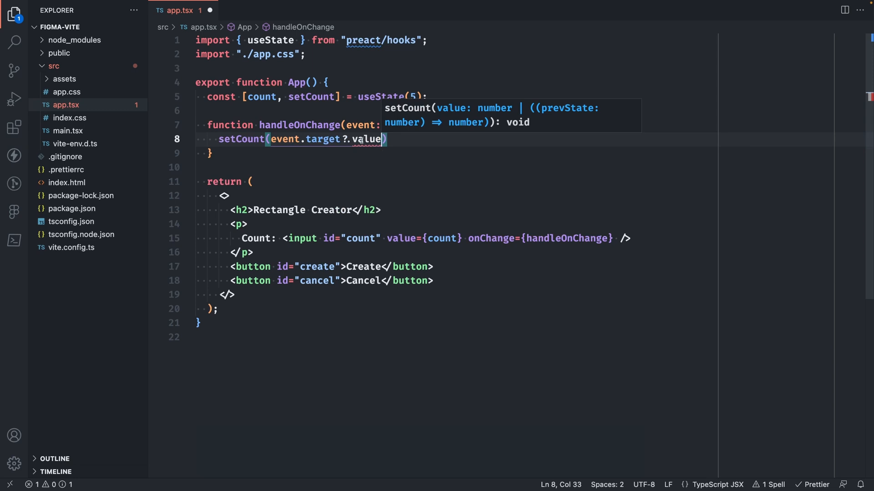
{"action": "mouse_move", "coordinate": [367, 139]}
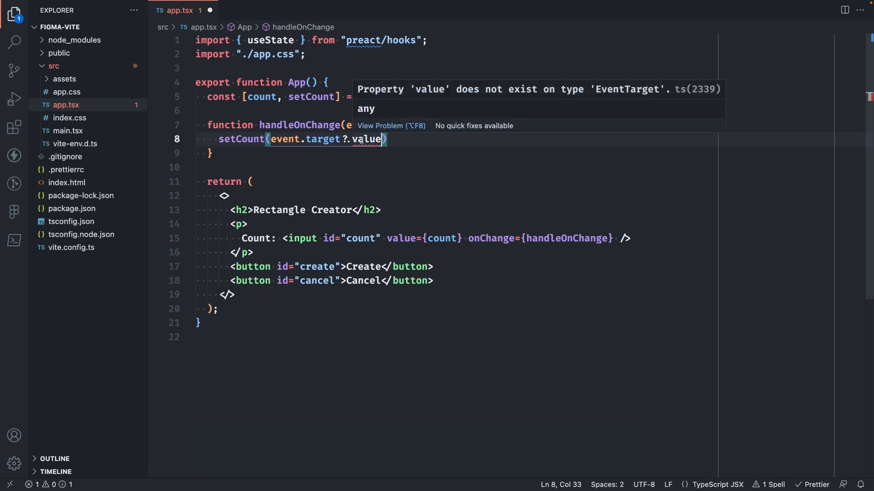
{"action": "left_click", "coordinate": [520, 179]}
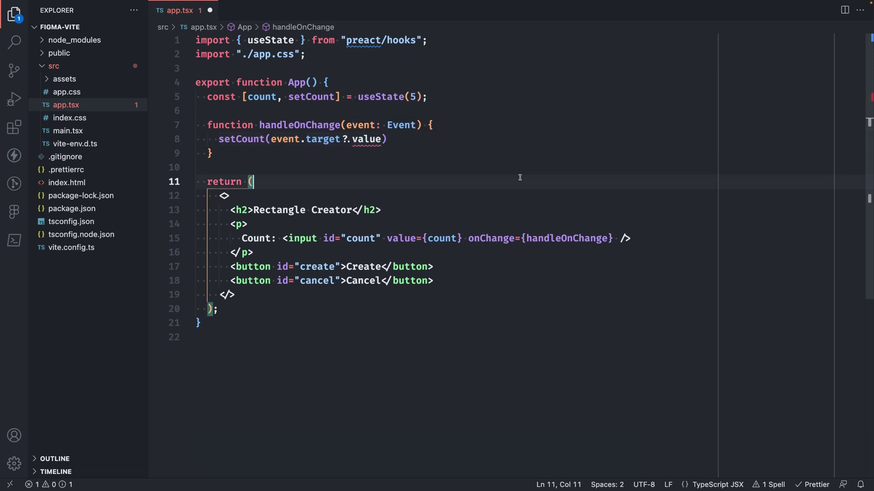
Add const target = event.target as HTMLInputElement and use target in setCount.
{"action": "left_click", "coordinate": [453, 125]}
{"action": "key", "text": "Return"}
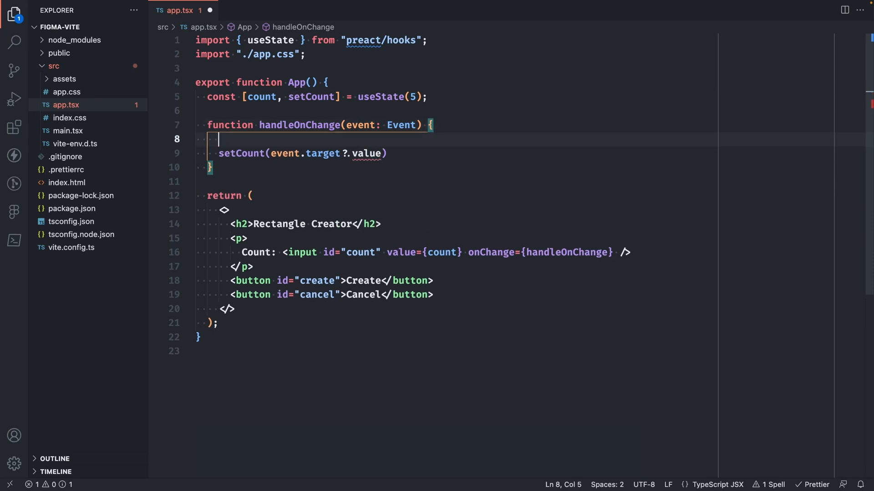
{"action": "type", "text": "cons"}
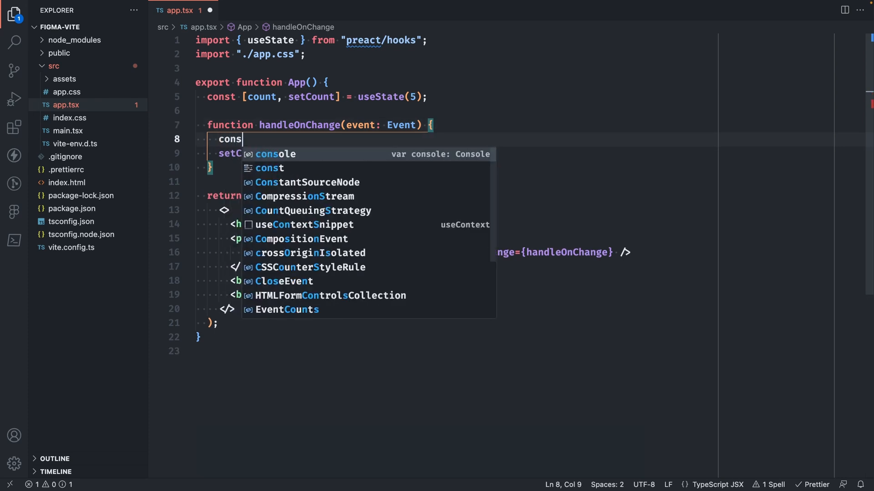
{"action": "type", "text": "t target = "}
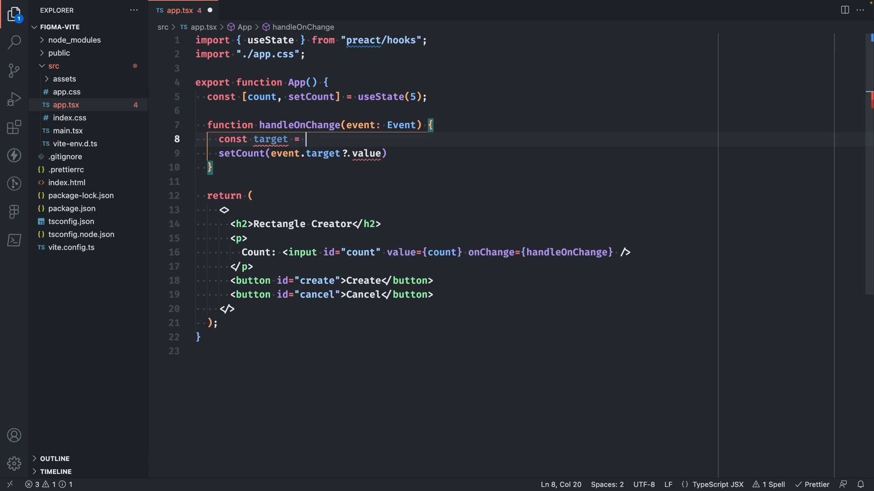
{"action": "type", "text": "event.target"}
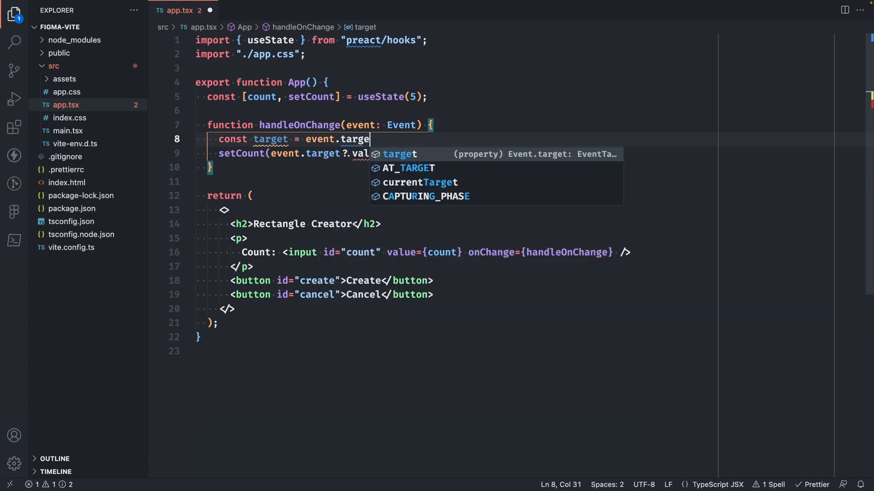
{"action": "type", "text": " as HTMLI"}
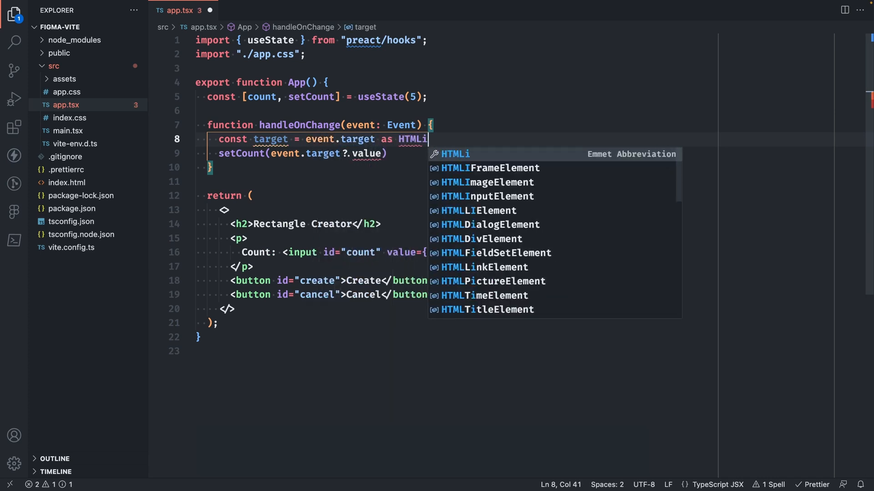
{"action": "type", "text": "nput"}
{"action": "key", "text": "Tab"}
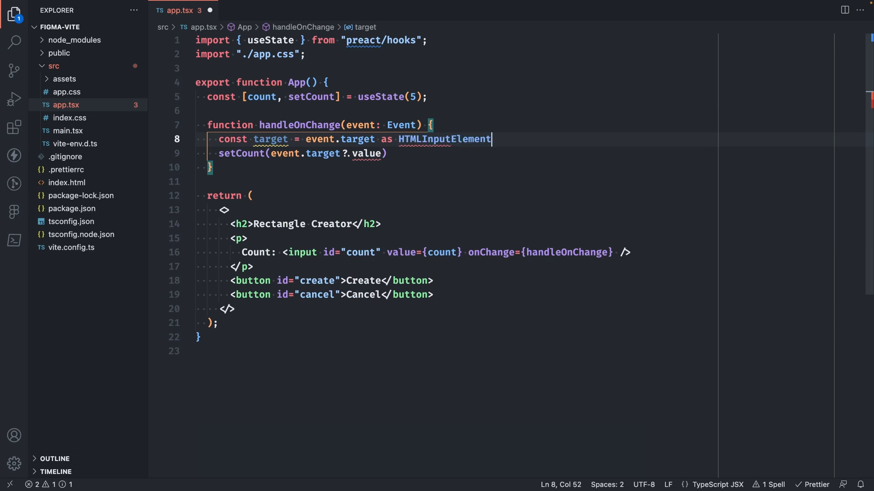
{"action": "type", "text": ";"}
{"action": "key", "text": "Return"}
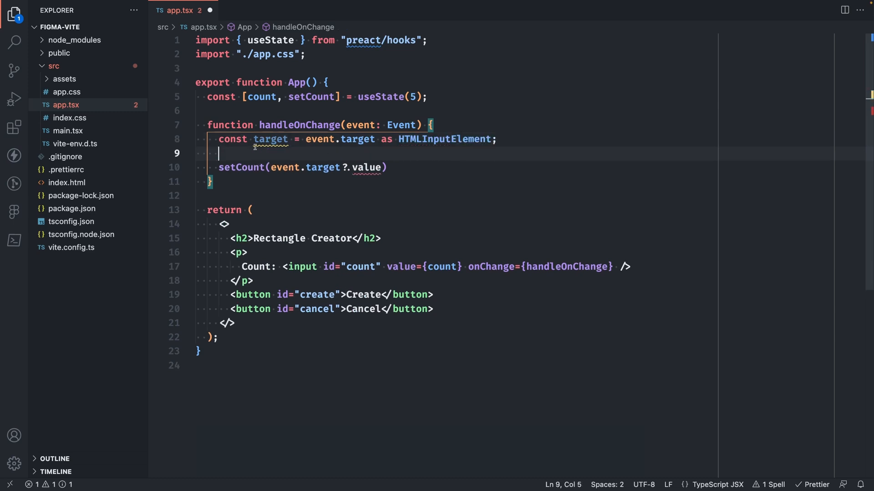
{"action": "left_click", "coordinate": [307, 168]}
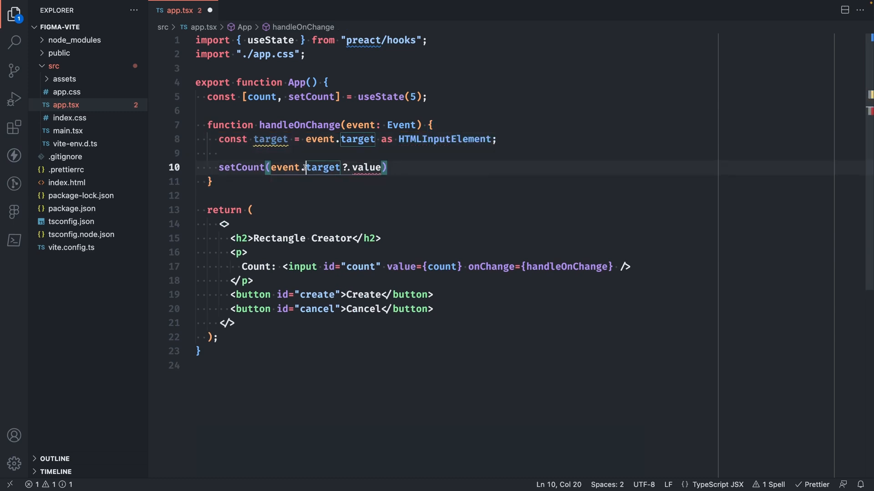
{"action": "key", "text": "ctrl+BackSpace"}
{"action": "key", "text": "BackSpace"}
{"action": "key", "text": "End"}
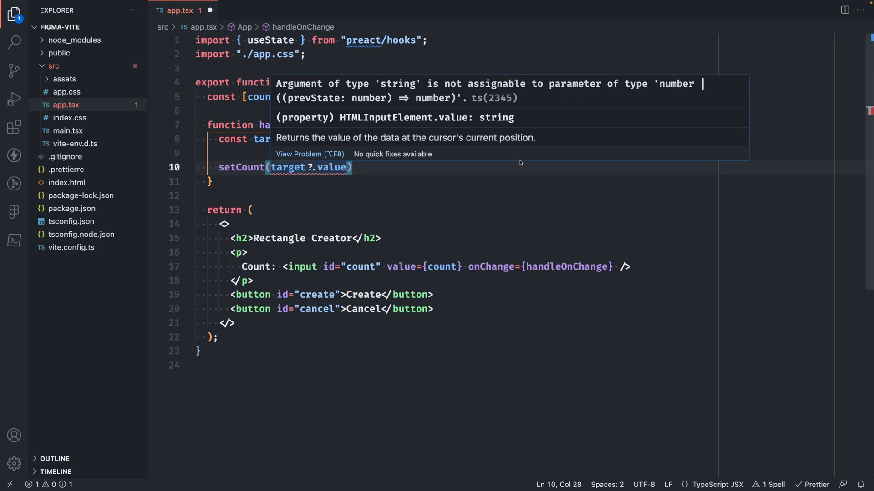
Wrap target?.value in parseInt so setCount receives a number, clearing the type error.
{"action": "left_click", "coordinate": [505, 195]}
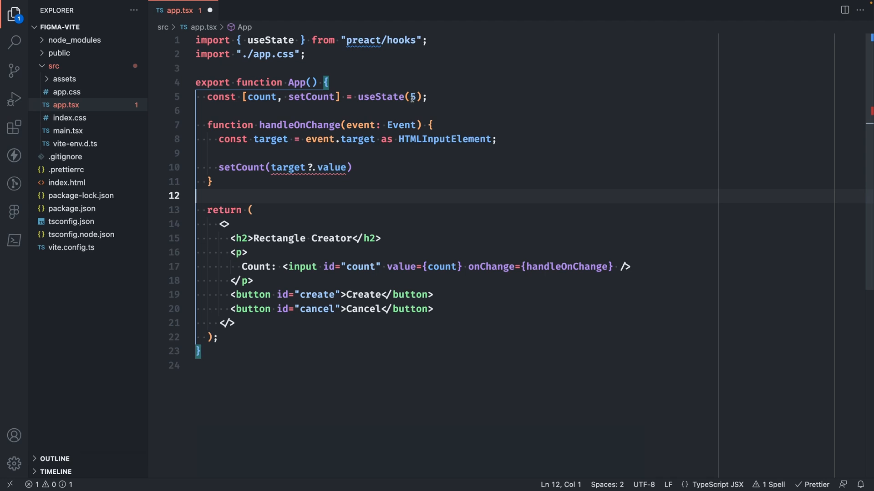
{"action": "left_click", "coordinate": [272, 167]}
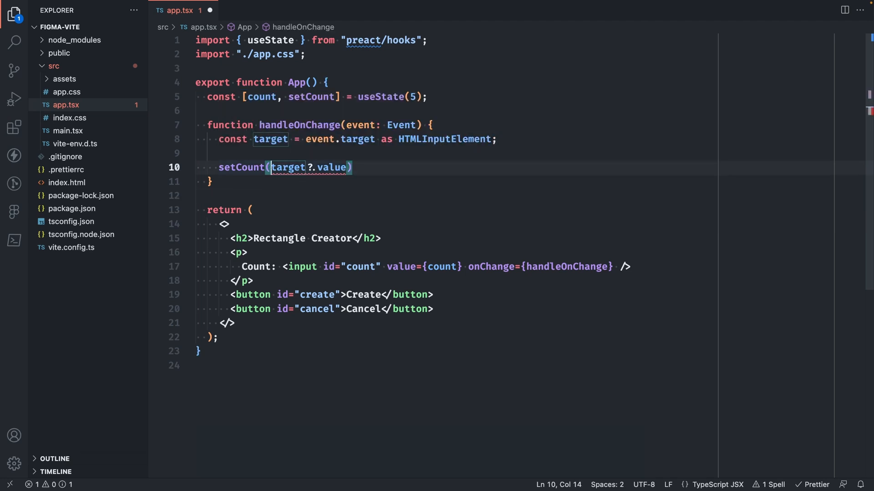
{"action": "type", "text": "parseInt"}
{"action": "type", "text": "t("}
{"action": "key", "text": "End"}
{"action": "key", "text": "Left"}
{"action": "type", "text": ")"}
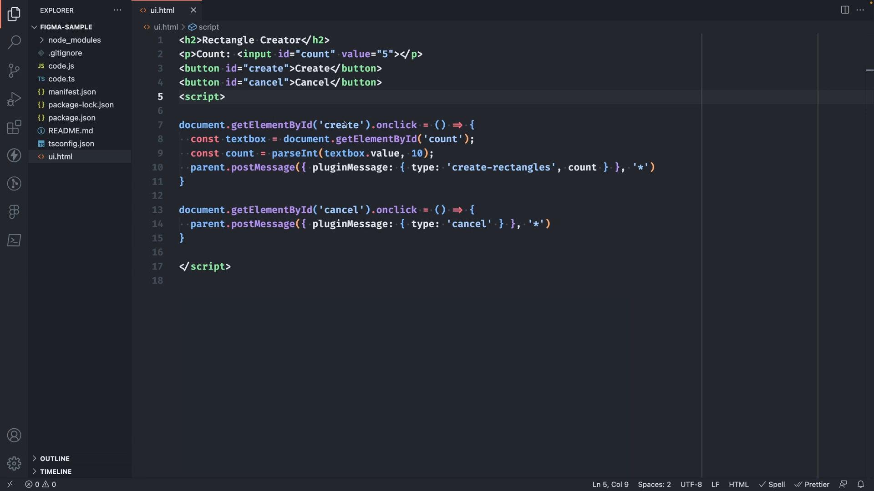
Select and copy the create-rectangles parent.postMessage call from the sample ui.html.
{"action": "left_click", "coordinate": [341, 212]}
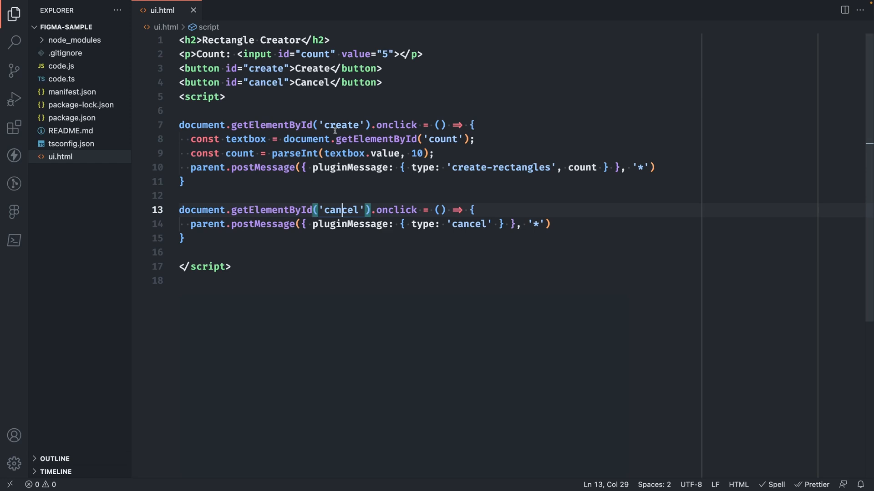
{"action": "left_click", "coordinate": [190, 168]}
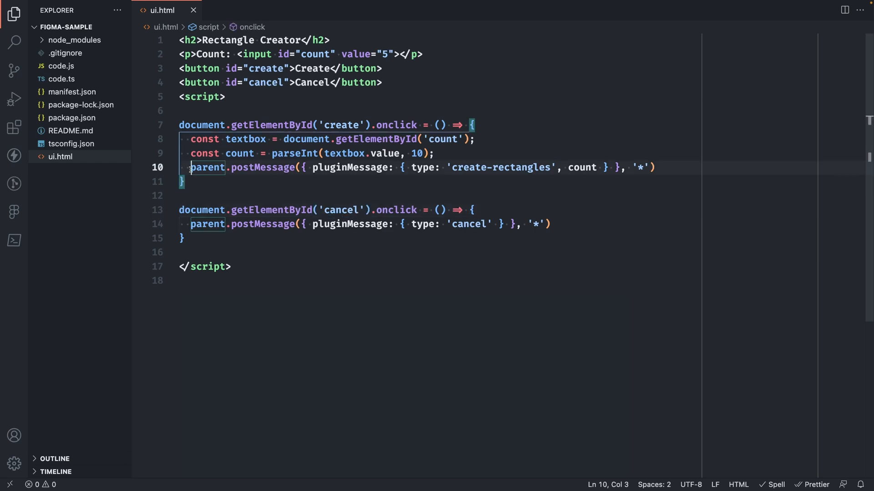
{"action": "key", "text": "shift+End"}
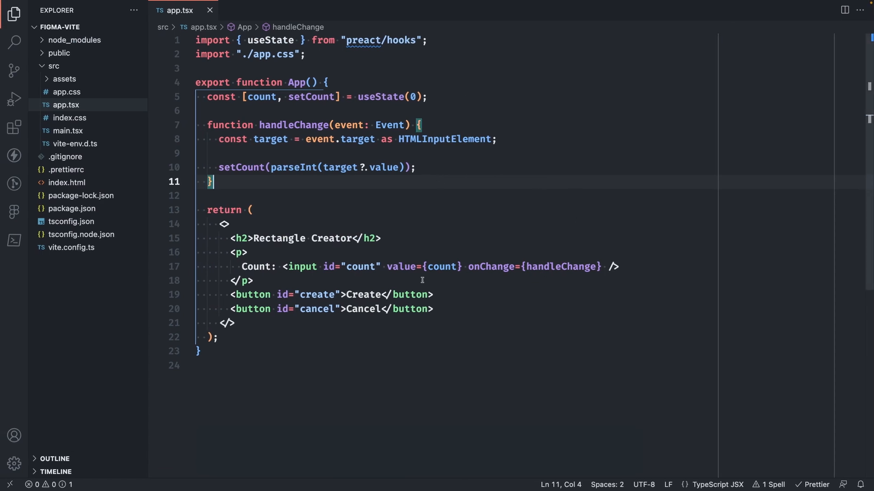
Wire onClick={handleCreate} and onClick={handleCancel} onto the buttons and add a handleCreate function posting the create message.
{"action": "left_click", "coordinate": [340, 294]}
{"action": "type", "text": "onClick={handleCr"}
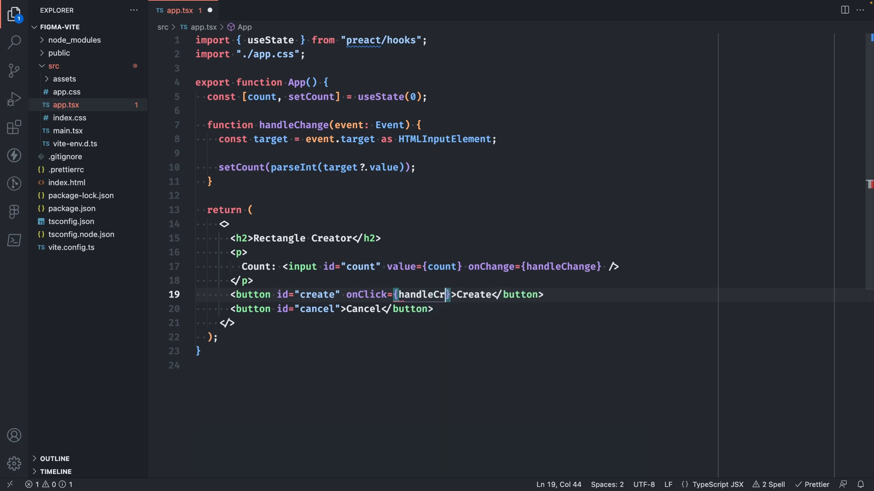
{"action": "type", "text": "eate"}
{"action": "key", "text": "Down"}
{"action": "key", "text": "ctrl+Left"}
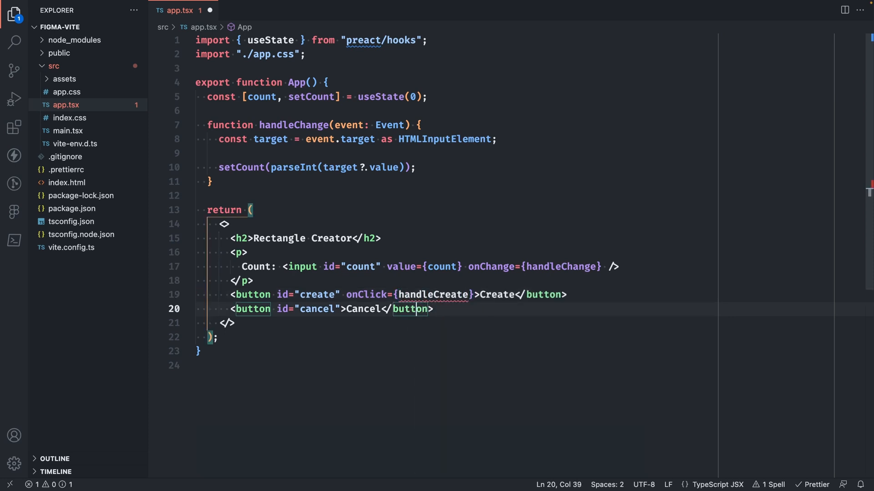
{"action": "key", "text": "ctrl+Left"}
{"action": "key", "text": "ctrl+Left"}
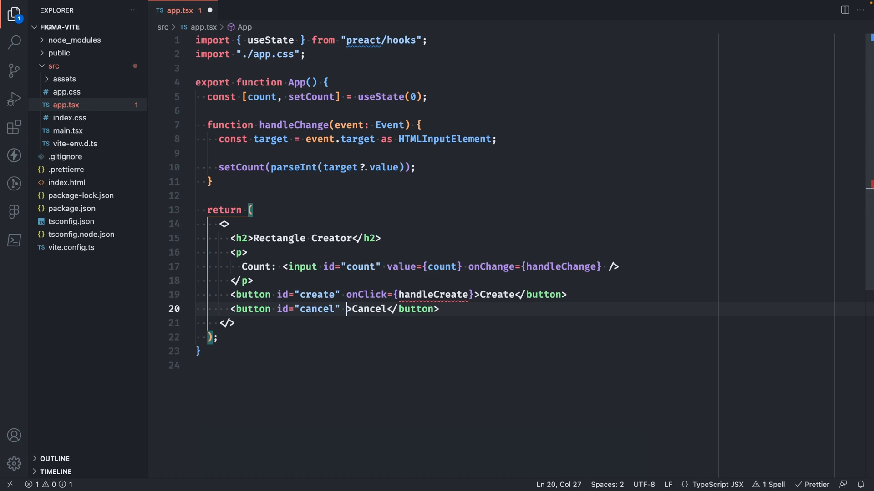
{"action": "type", "text": "onClick"}
{"action": "type", "text": "={"}
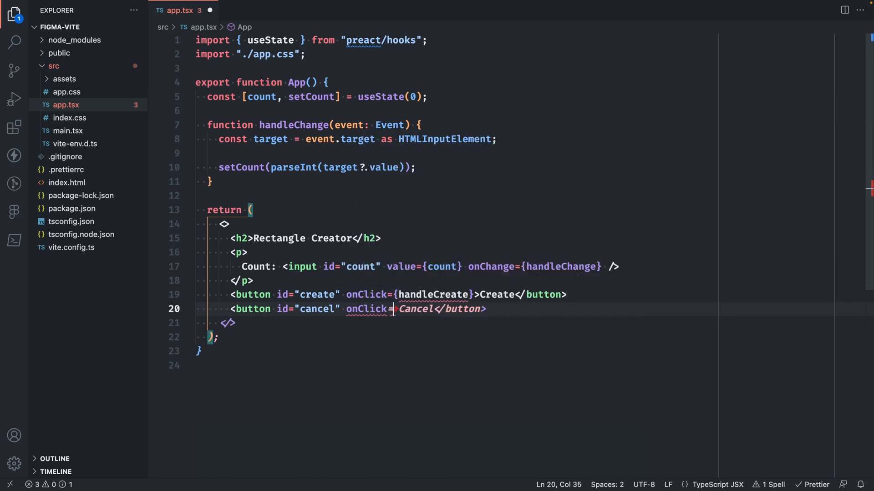
{"action": "type", "text": "handleCan}>Cancel"}
{"action": "key", "text": "Escape"}
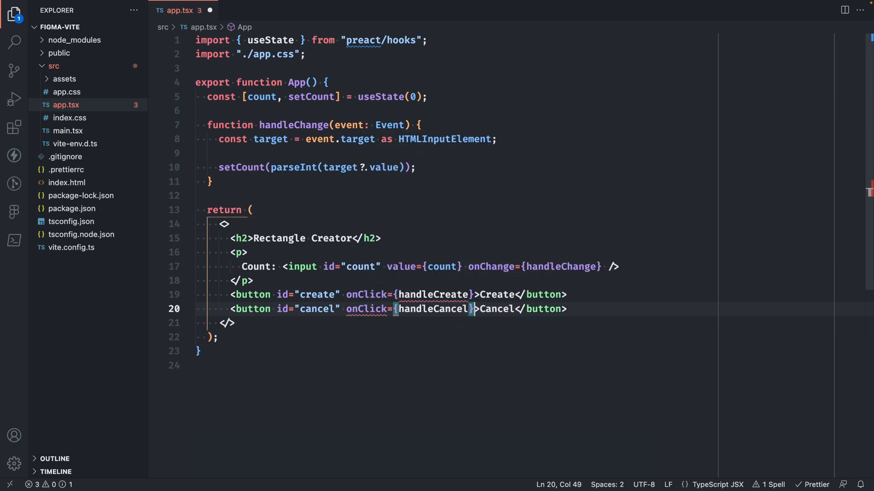
{"action": "key", "text": "Up"}
{"action": "key", "text": "Up"}
{"action": "key", "text": "Up"}
{"action": "key", "text": "Up"}
{"action": "key", "text": "Up"}
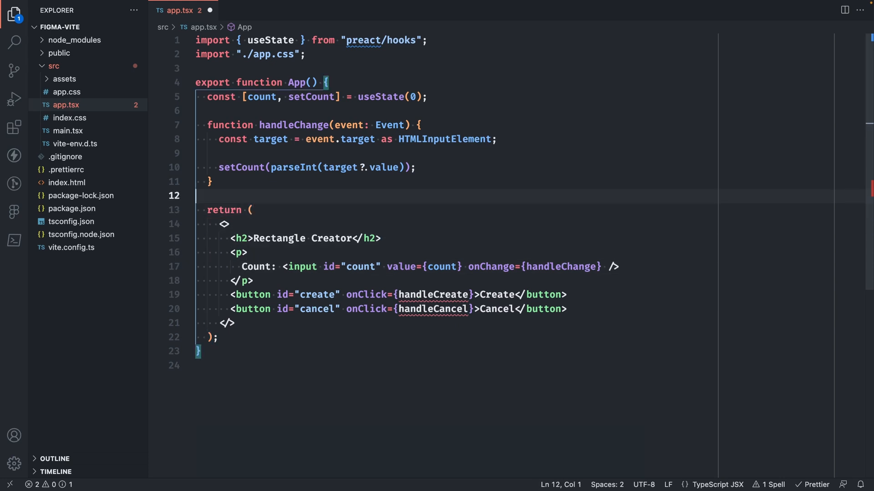
{"action": "key", "text": "Return"}
{"action": "key", "text": "Up"}
{"action": "key", "text": "Return"}
{"action": "type", "text": "funct"}
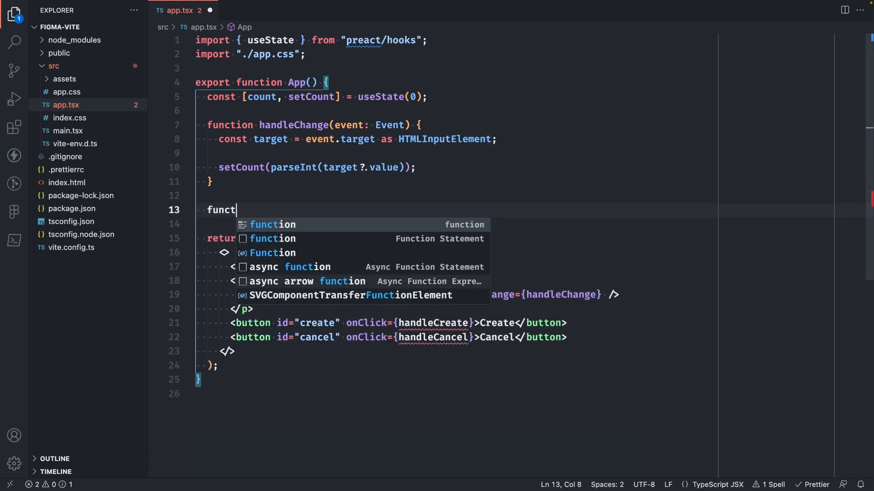
{"action": "type", "text": "ion handleCreate"}
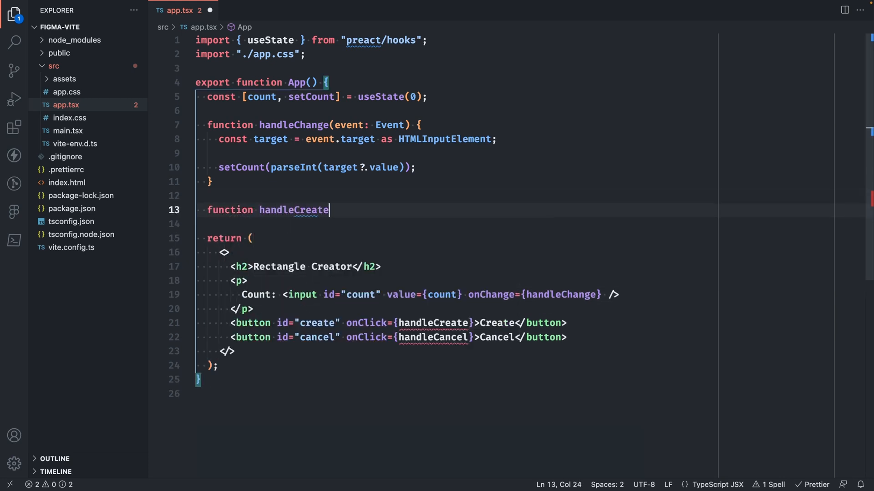
{"action": "type", "text": "() {"}
{"action": "key", "text": "Return"}
{"action": "type", "text": "parent.postMessage({ pluginMessage: { type: 'create-rectangles', count } }, '*')"}
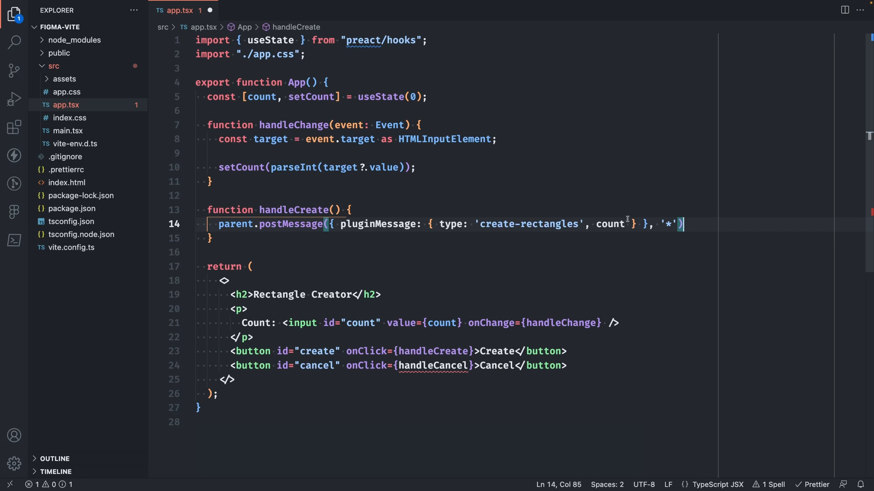
Add a handleCancel function with the cancel postMessage line copied from ui.html and save app.tsx.
{"action": "left_click", "coordinate": [259, 239]}
{"action": "key", "text": "Return"}
{"action": "key", "text": "Return"}
{"action": "type", "text": "func"}
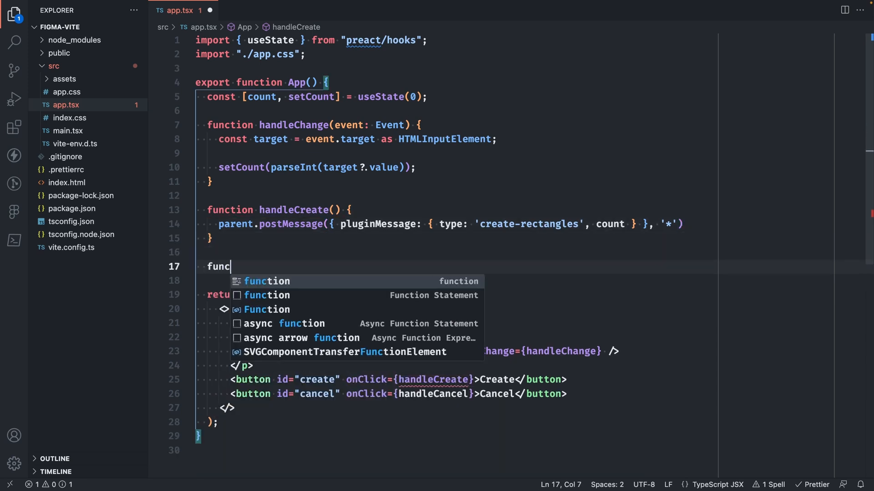
{"action": "type", "text": "tion handleC"}
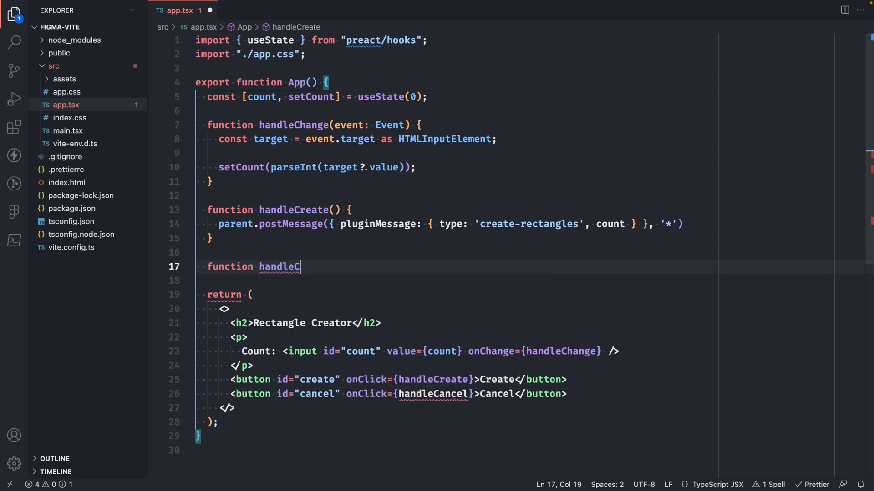
{"action": "type", "text": "ancel"}
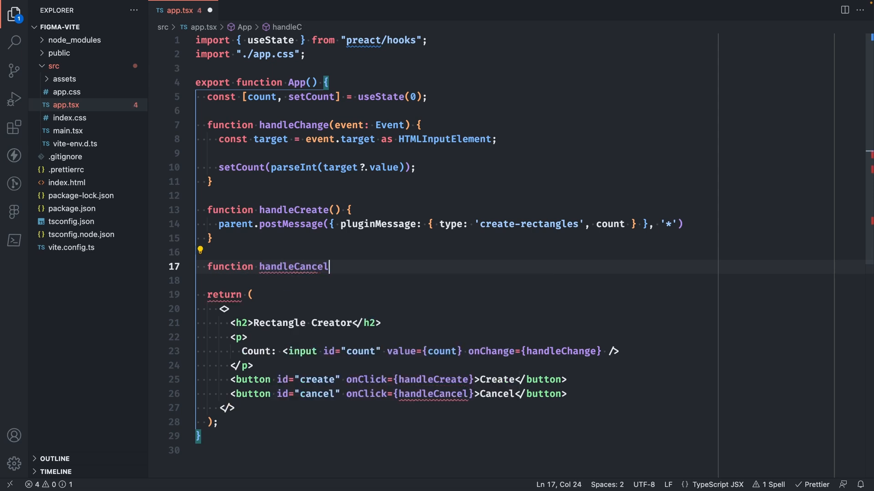
{"action": "type", "text": "() {"}
{"action": "key", "text": "Return"}
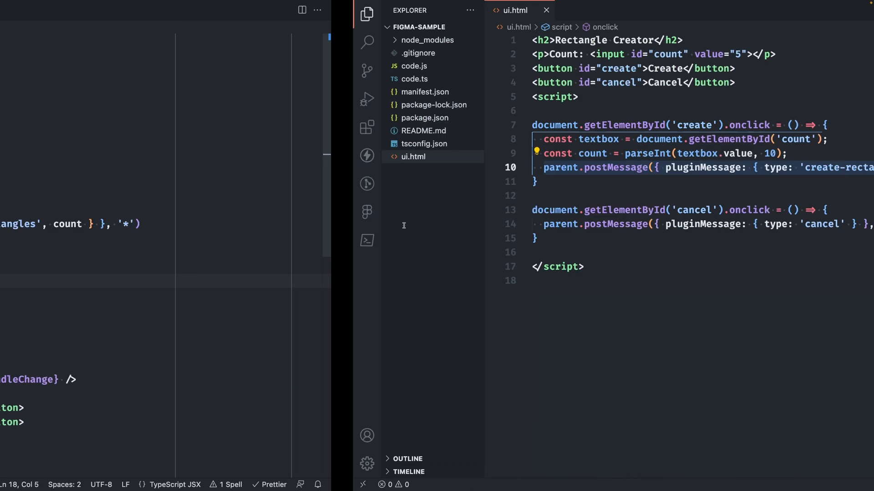
{"action": "left_click", "coordinate": [189, 223]}
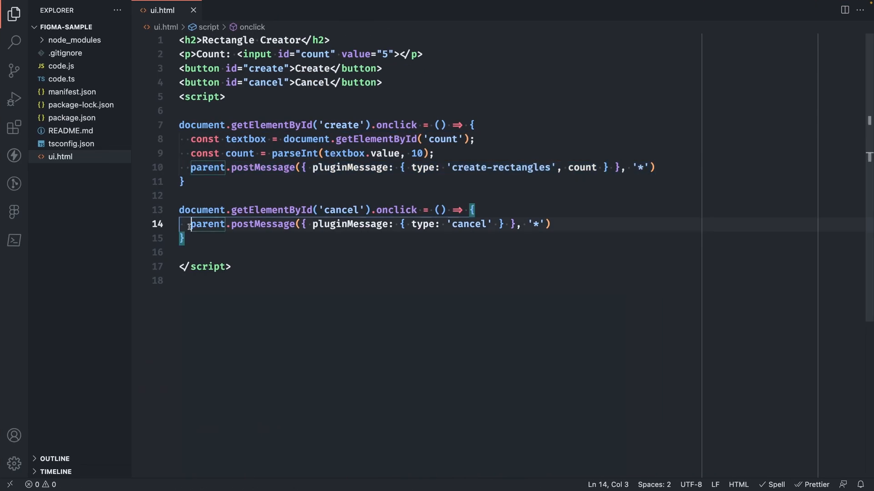
{"action": "key", "text": "shift+End"}
{"action": "key", "text": "ctrl+c"}
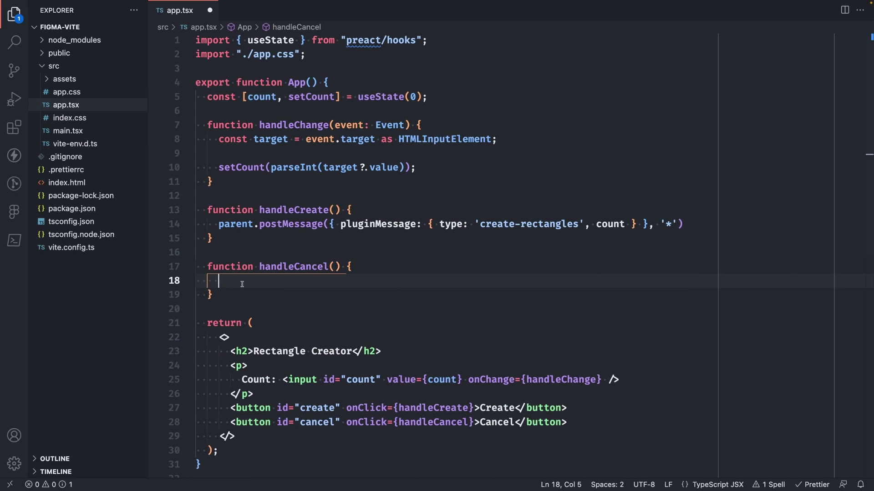
{"action": "key", "text": "ctrl+v"}
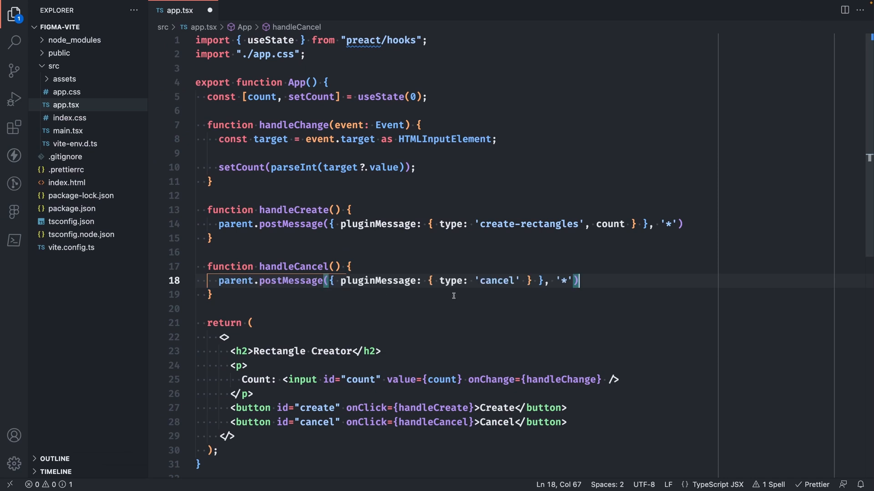
{"action": "key", "text": "ctrl+s"}
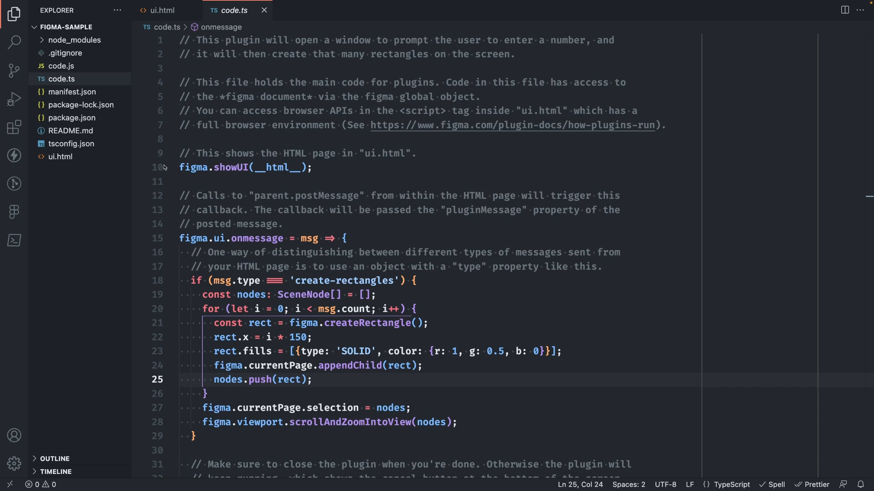
Copy the sample's code.ts into a new lib folder in the figma-vite project.
{"action": "right_click", "coordinate": [83, 84]}
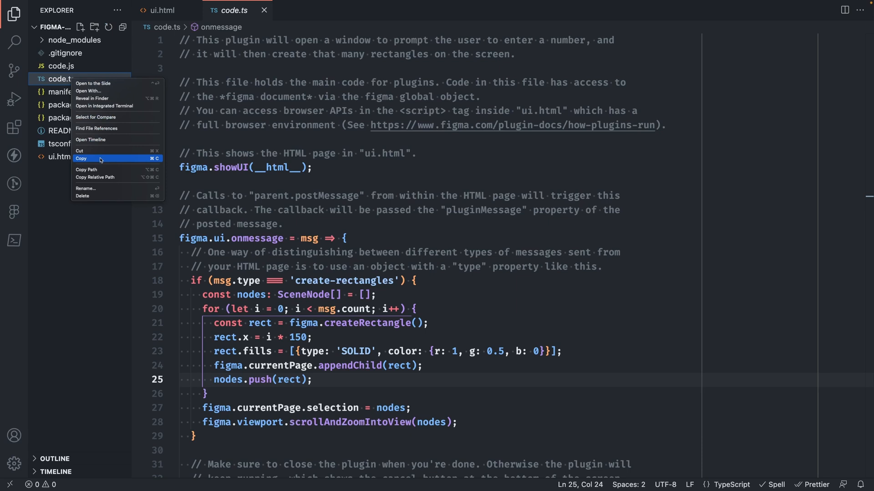
{"action": "key", "text": "Escape"}
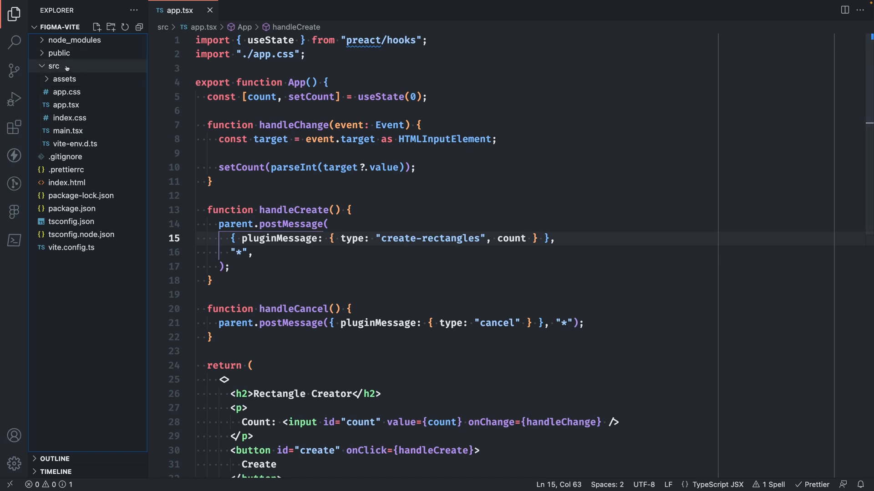
{"action": "right_click", "coordinate": [69, 292]}
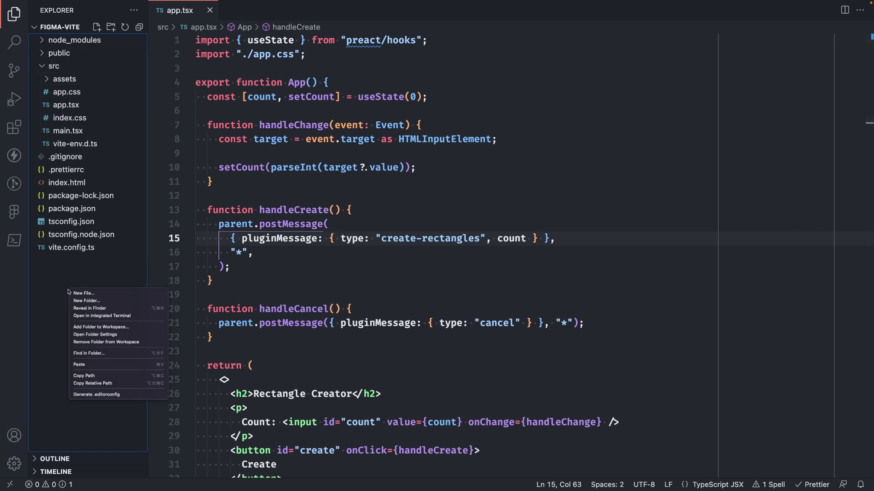
{"action": "left_click", "coordinate": [90, 301]}
{"action": "type", "text": "lib"}
{"action": "key", "text": "Return"}
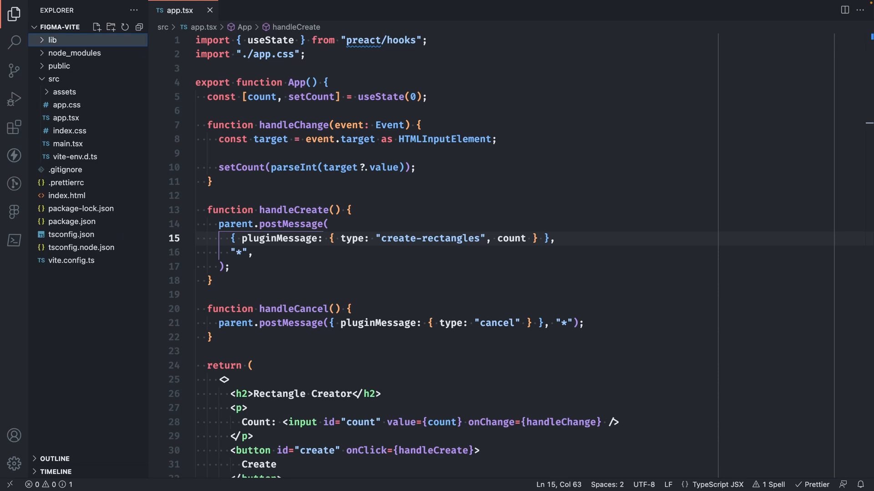
{"action": "right_click", "coordinate": [54, 40]}
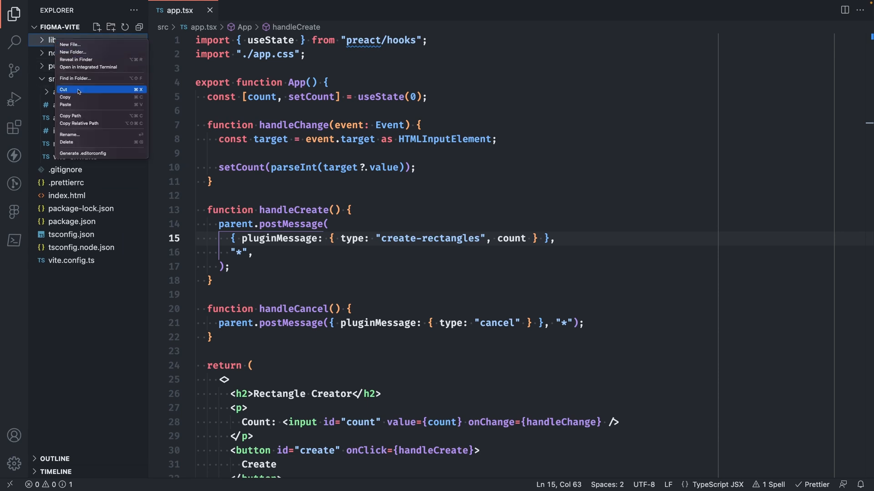
{"action": "left_click", "coordinate": [66, 104]}
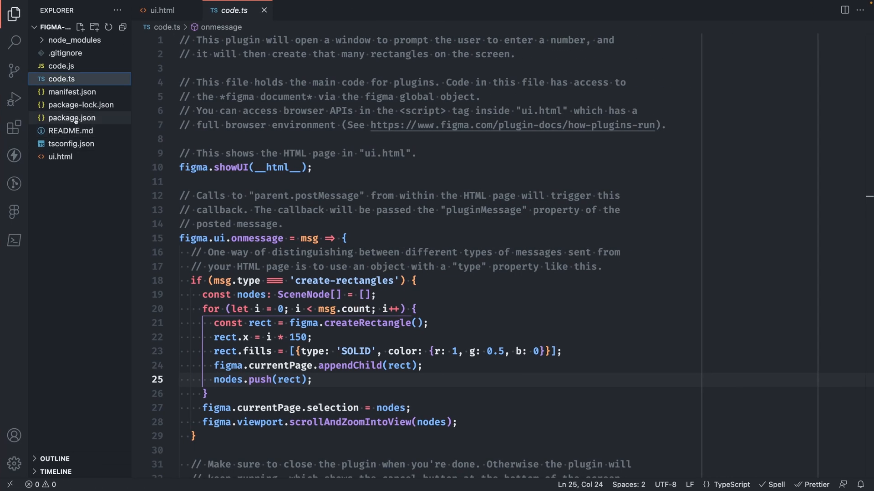
{"action": "left_click", "coordinate": [72, 119]}
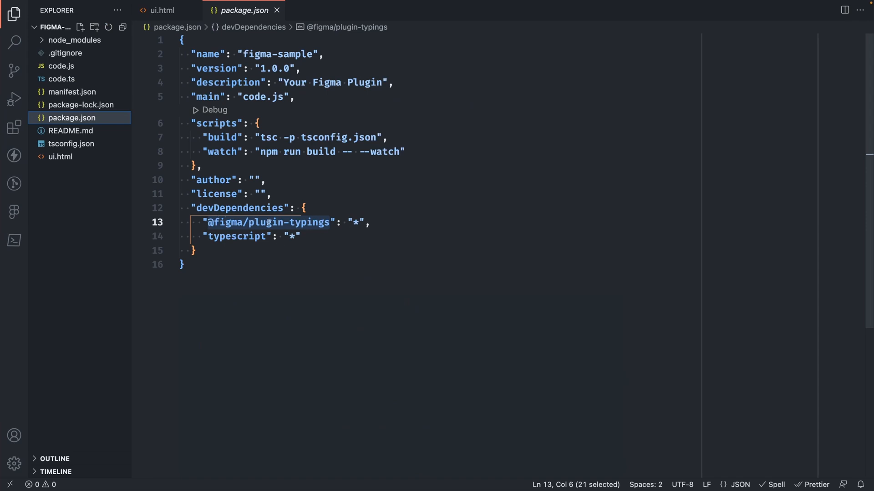
{"action": "left_click", "coordinate": [207, 222]}
{"action": "left_click_drag", "start_coordinate": [206, 222], "coordinate": [331, 221]}
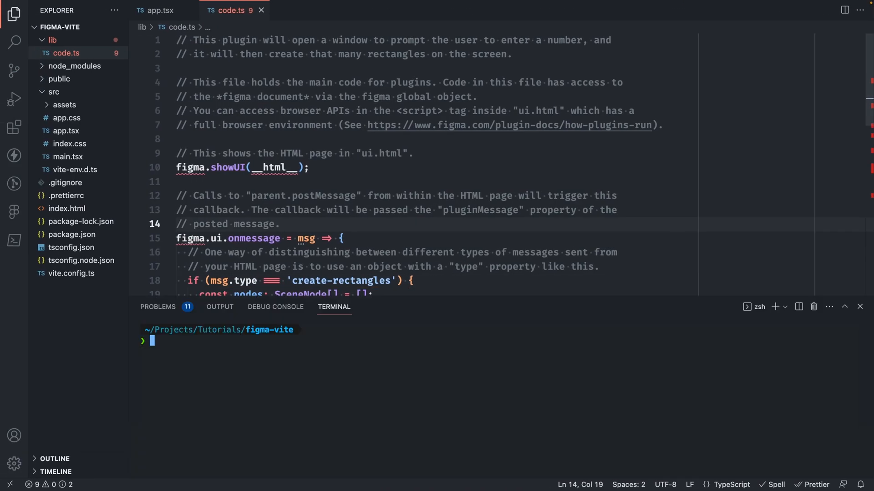
{"action": "type", "text": "npm i "}
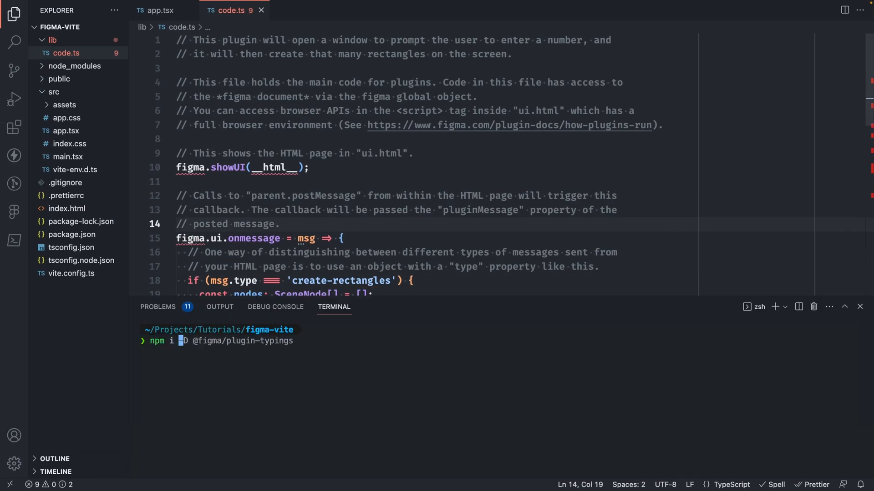
{"action": "type", "text": "-D"}
{"action": "key", "text": "Right"}
{"action": "key", "text": "Return"}
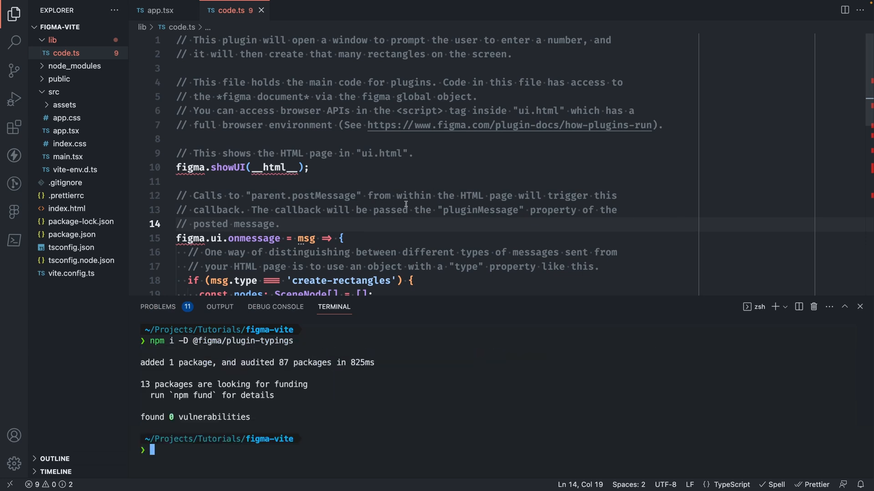
Paste the sample's typeRoots setting after skipLibCheck in figma-vite tsconfig.json and save.
{"action": "left_click", "coordinate": [71, 248]}
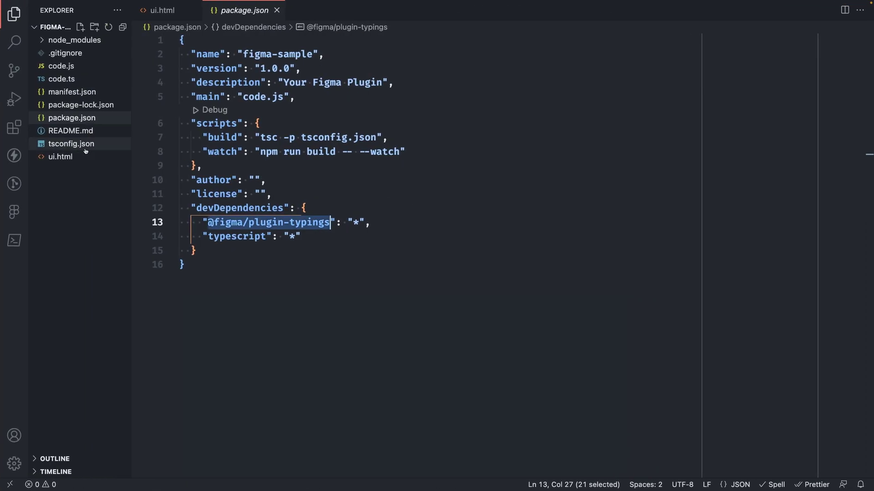
{"action": "left_click", "coordinate": [71, 144]}
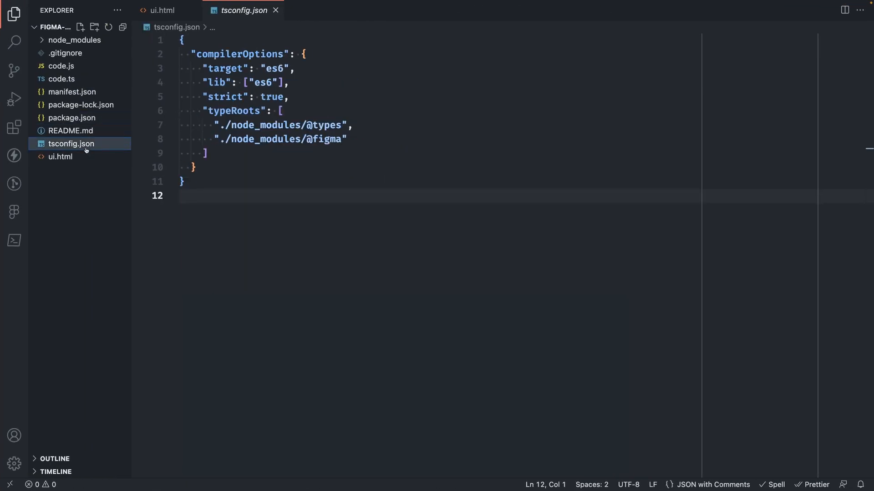
{"action": "left_click_drag", "start_coordinate": [202, 110], "coordinate": [209, 154]}
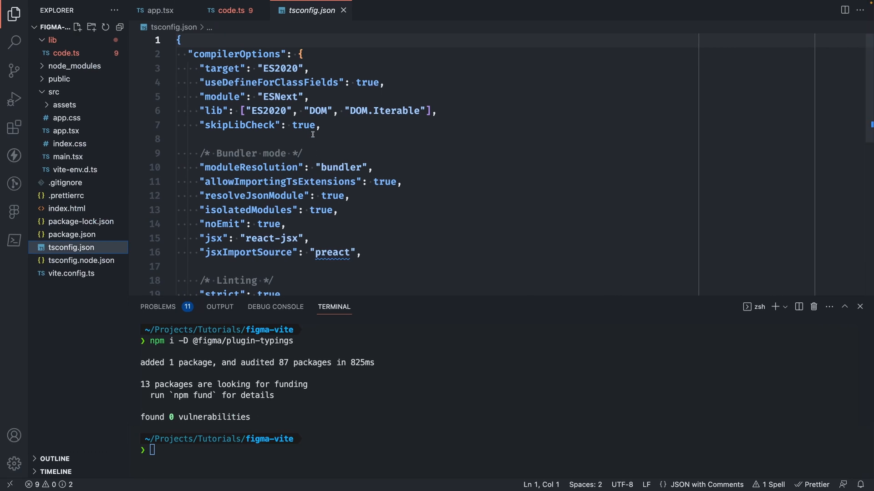
{"action": "left_click", "coordinate": [328, 126]}
{"action": "key", "text": "Return"}
{"action": "key", "text": "ctrl+v"}
{"action": "type", "text": ","}
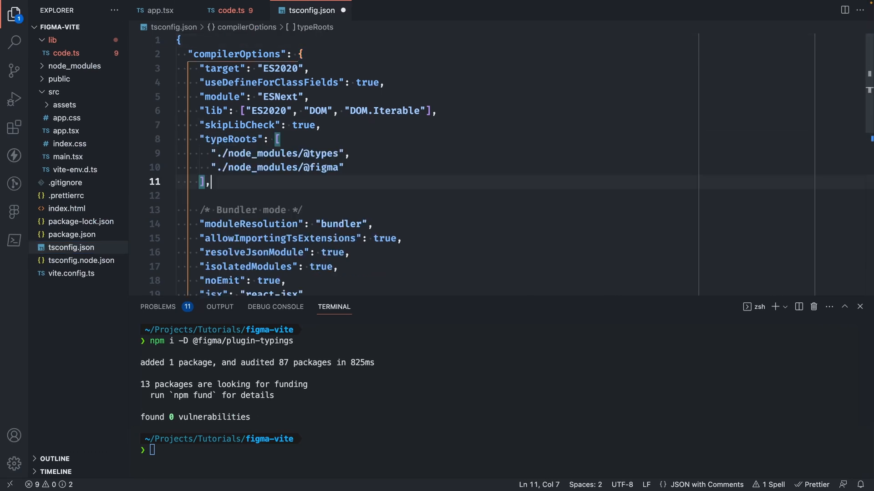
{"action": "key", "text": "ctrl+s"}
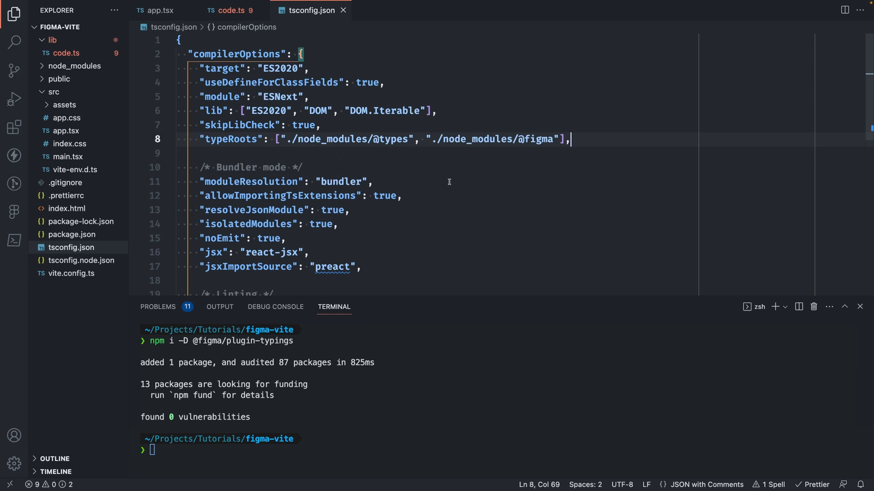
{"action": "key", "text": "ctrl+Tab"}
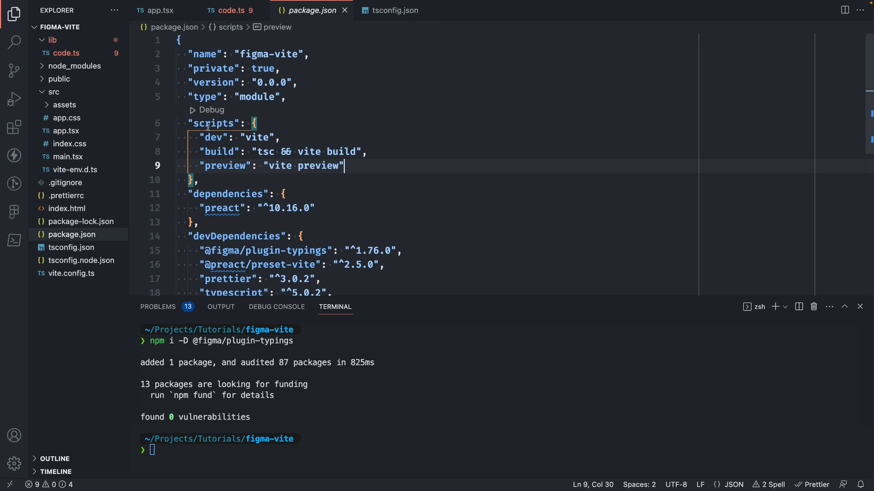
Add "build:main": "esbuild lib/code.ts --bundle --outfile=dist/code.js", append && npm run build:main to build, and save.
{"action": "left_click", "coordinate": [391, 151]}
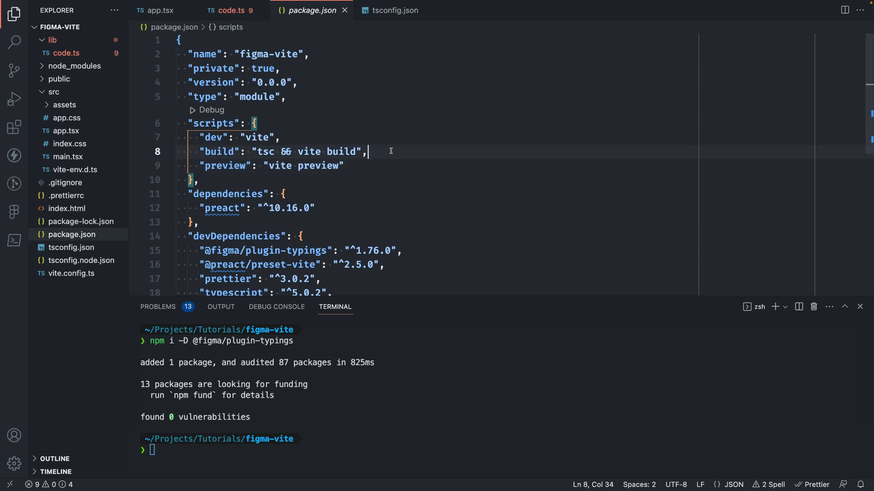
{"action": "key", "text": "Return"}
{"action": "type", "text": "\"build:main\": \"esbuild lib/code.ts --bundle --outfile=dist/code.js\","}
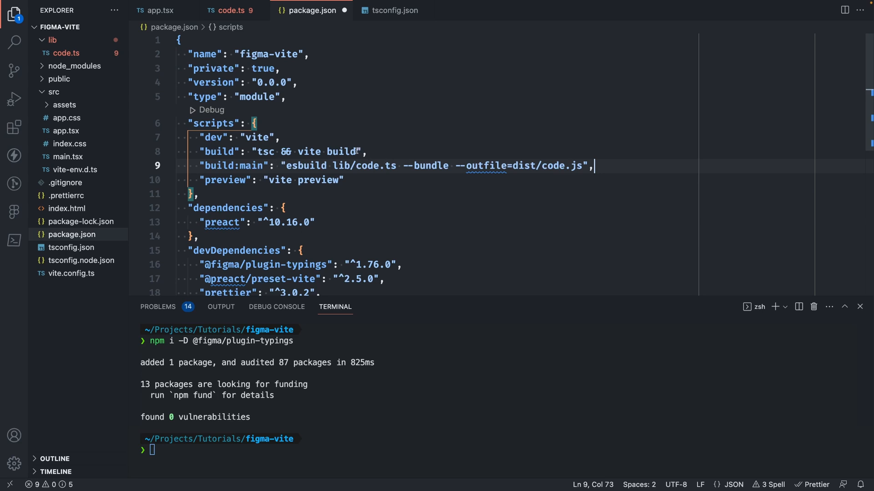
{"action": "left_click", "coordinate": [359, 151]}
{"action": "type", "text": "&& npm run "}
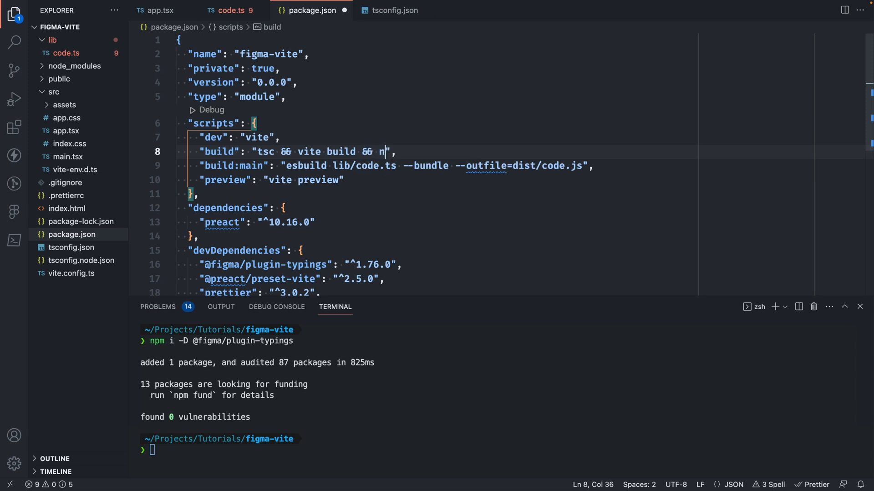
{"action": "type", "text": "build:mai"}
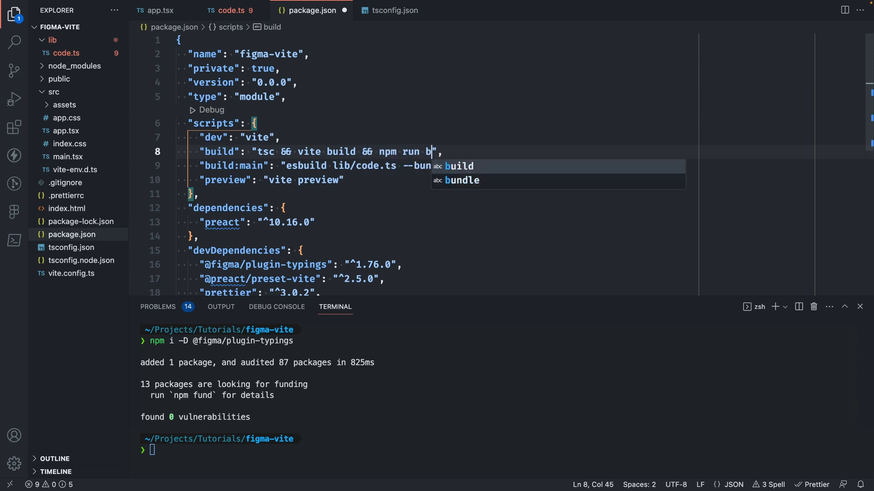
{"action": "type", "text": "n"}
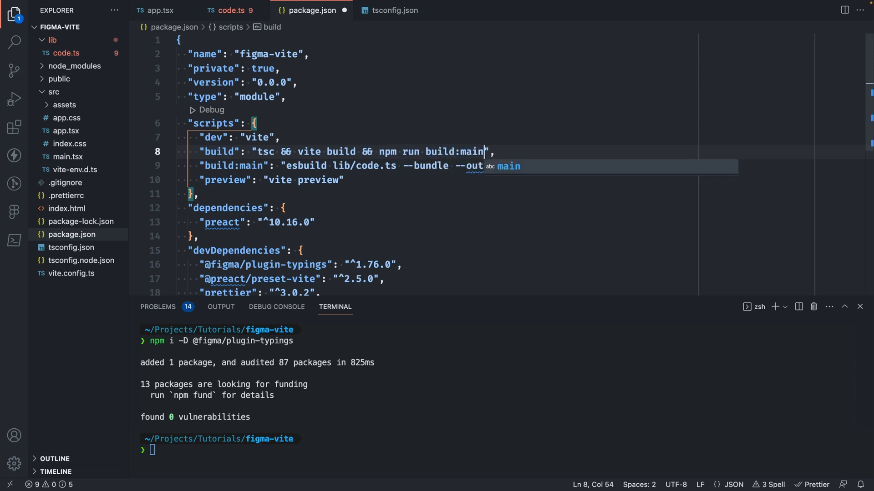
{"action": "key", "text": "Right"}
{"action": "key", "text": "super+s"}
{"action": "left_click", "coordinate": [472, 190]}
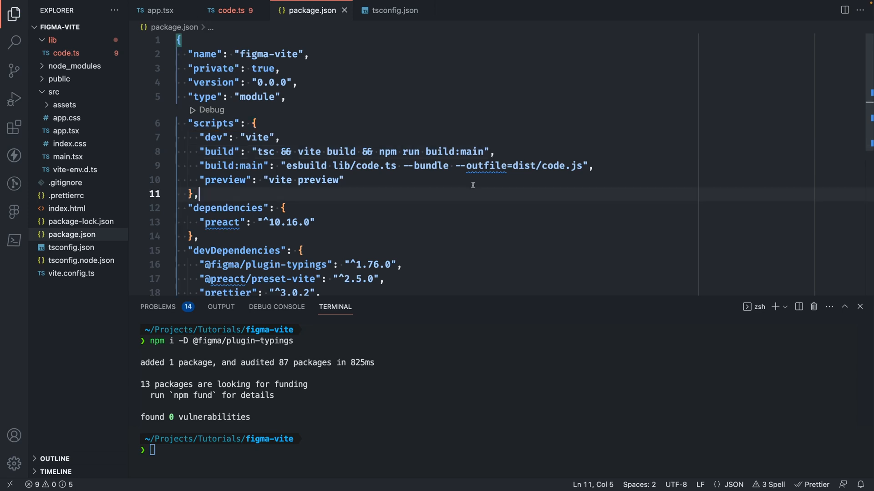
Run the build in the terminal and inspect the generated dist/code.js and dist/index.html.
{"action": "key", "text": "ctrl+grave"}
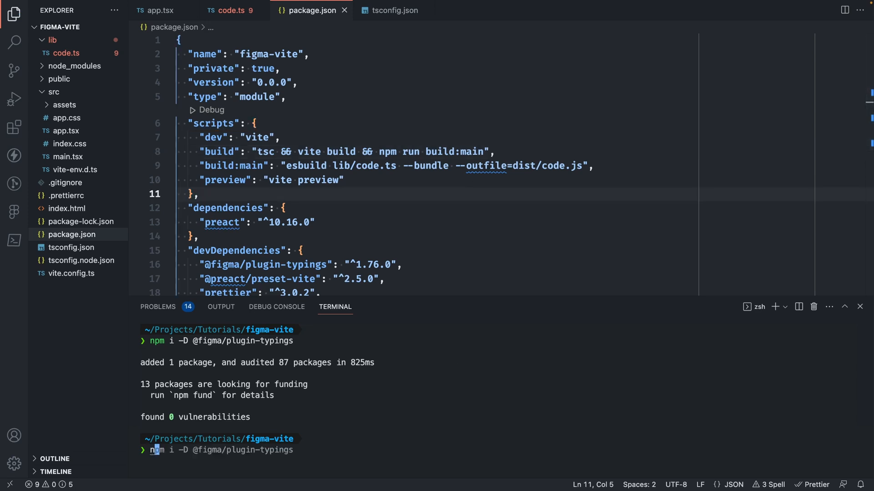
{"action": "type", "text": "npm run build"}
{"action": "key", "text": "Return"}
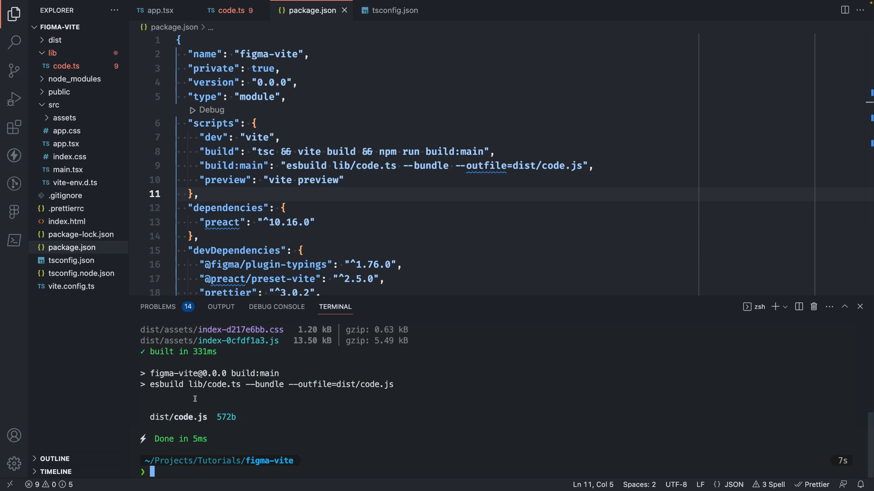
{"action": "left_click", "coordinate": [54, 40]}
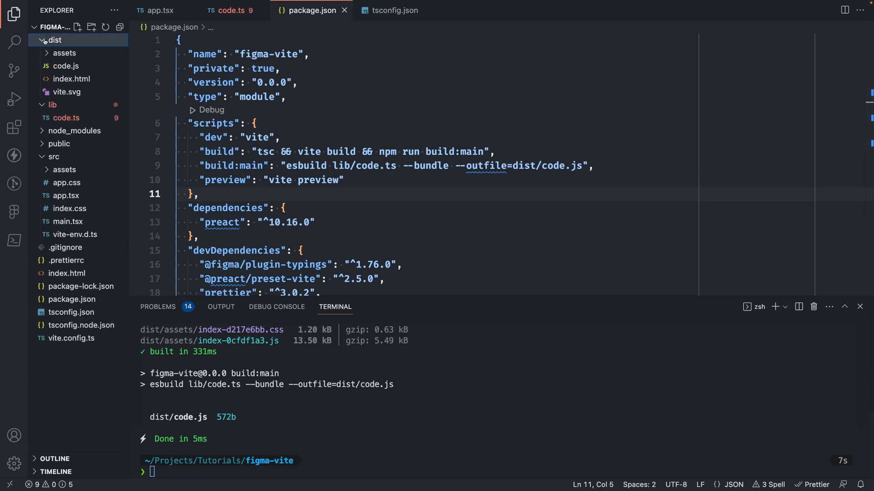
{"action": "left_click", "coordinate": [82, 67]}
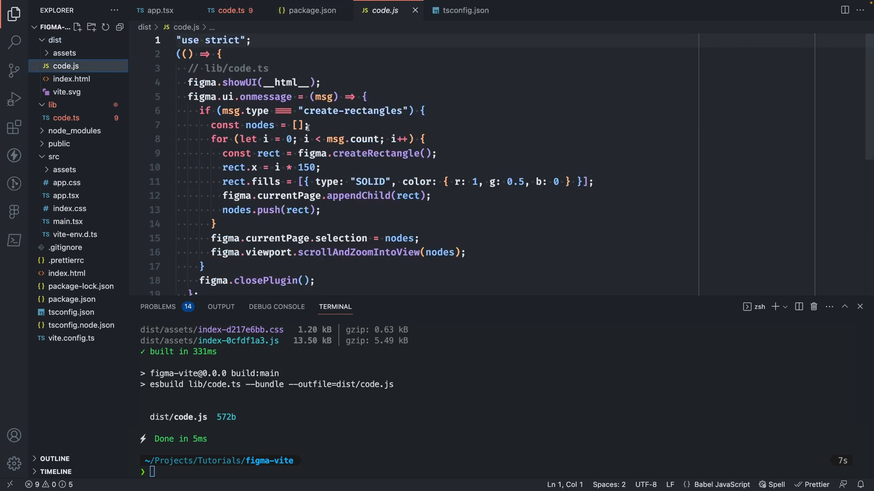
{"action": "scroll", "coordinate": [364, 143], "scroll_direction": "down", "scroll_amount": 3}
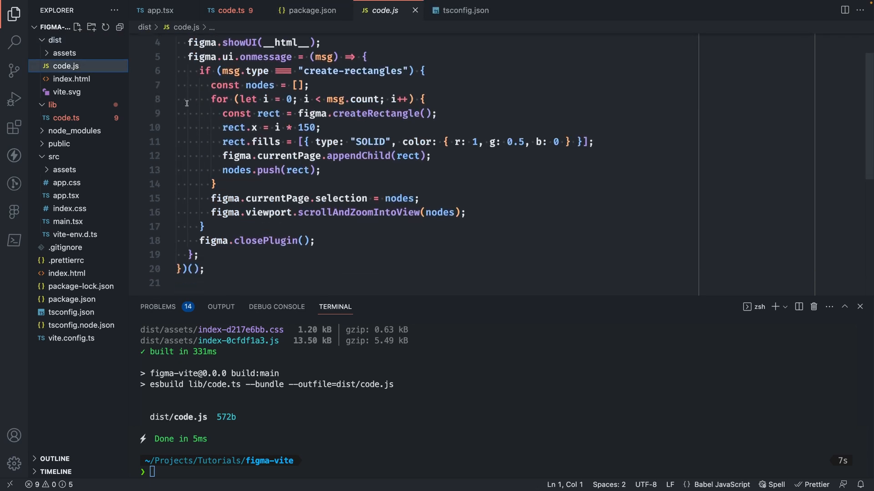
{"action": "left_click", "coordinate": [71, 79]}
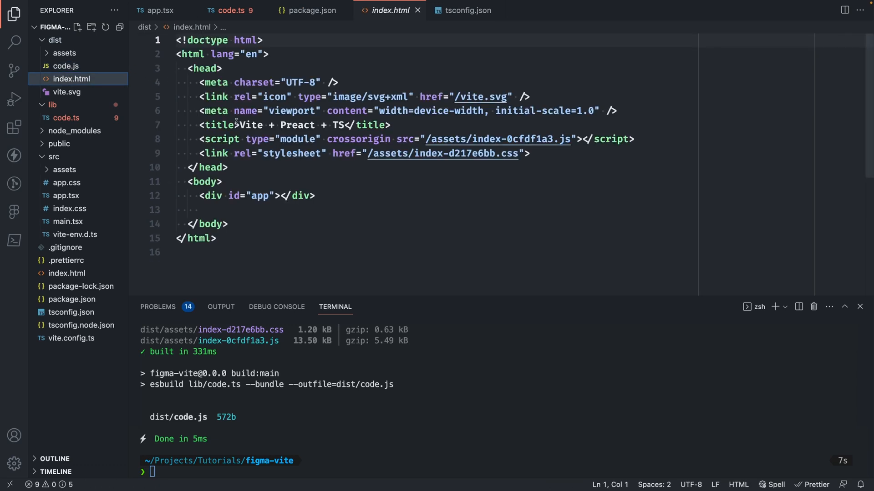
{"action": "left_click", "coordinate": [103, 350]}
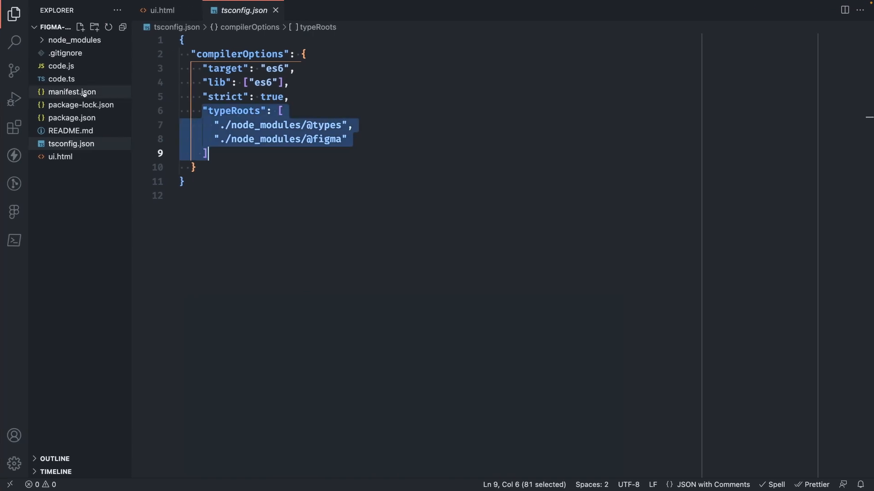
Copy the sample manifest.json into the figma-vite project root.
{"action": "left_click", "coordinate": [69, 92]}
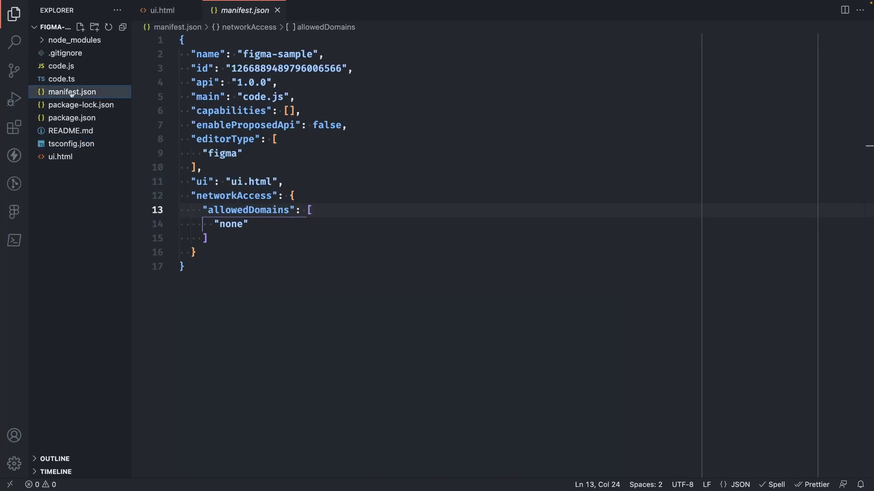
{"action": "right_click", "coordinate": [72, 93]}
{"action": "left_click", "coordinate": [88, 161]}
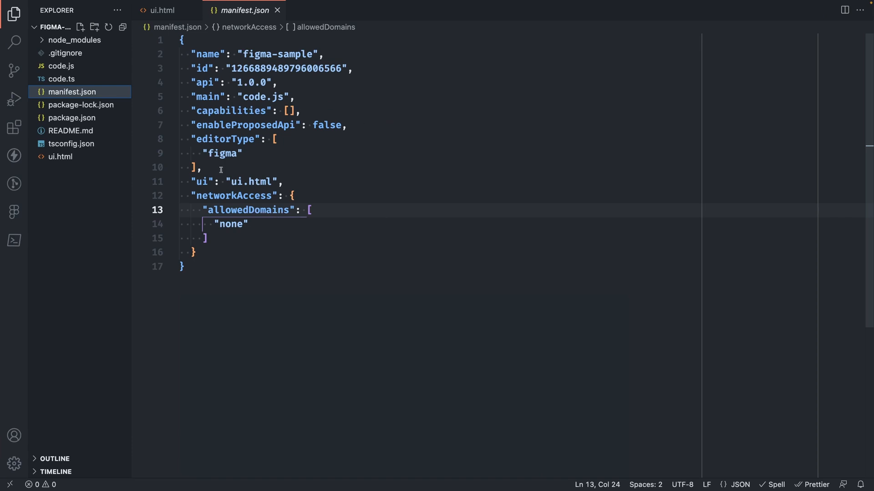
{"action": "right_click", "coordinate": [91, 355]}
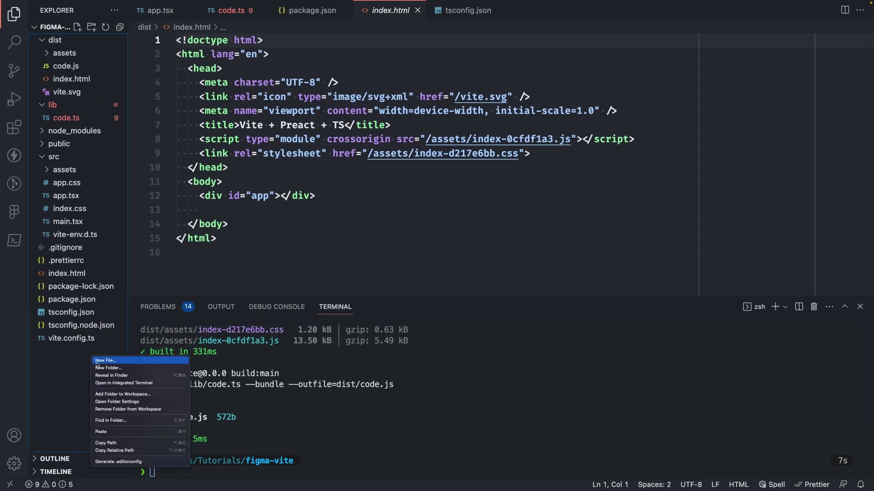
{"action": "left_click", "coordinate": [111, 432]}
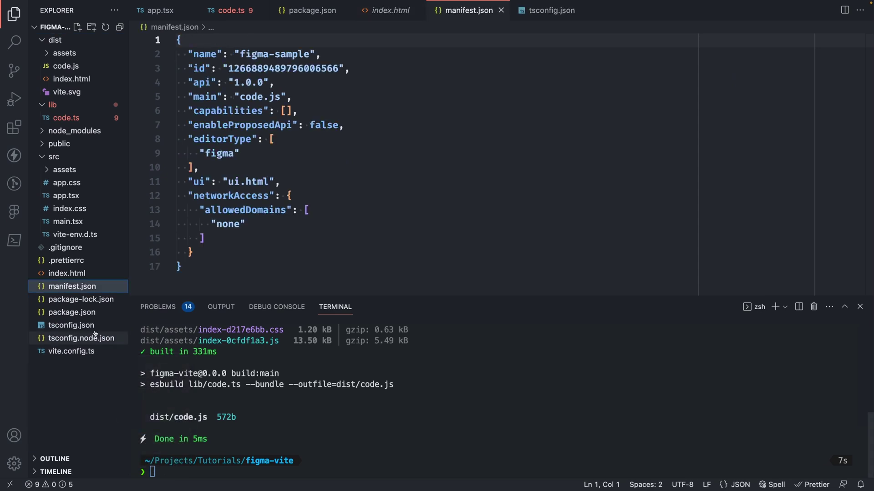
Rename the plugin to figma-vite, point main to dist/code.js and ui to dist/index.html, and save.
{"action": "double_click", "coordinate": [292, 55]}
{"action": "type", "text": "vite"}
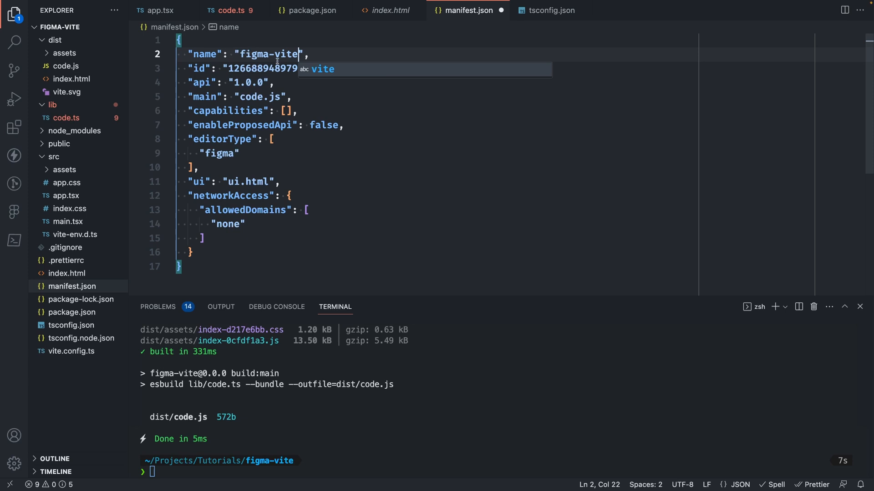
{"action": "left_click", "coordinate": [239, 97]}
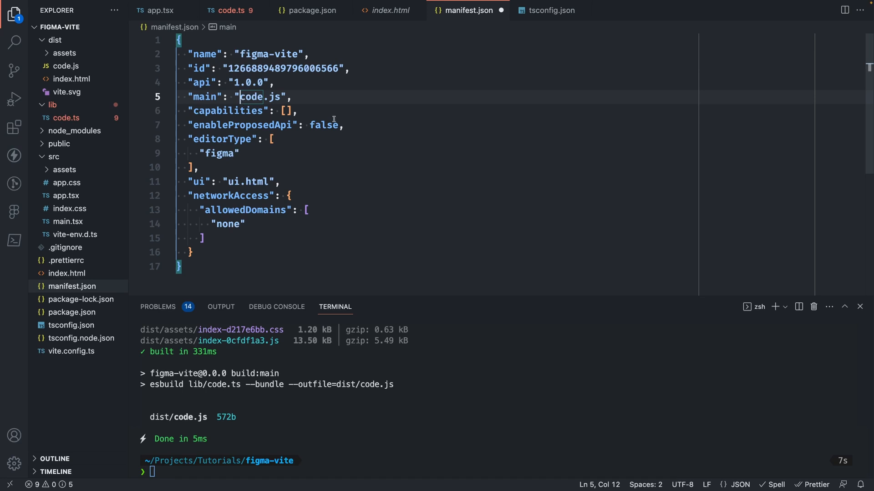
{"action": "type", "text": "dist/"}
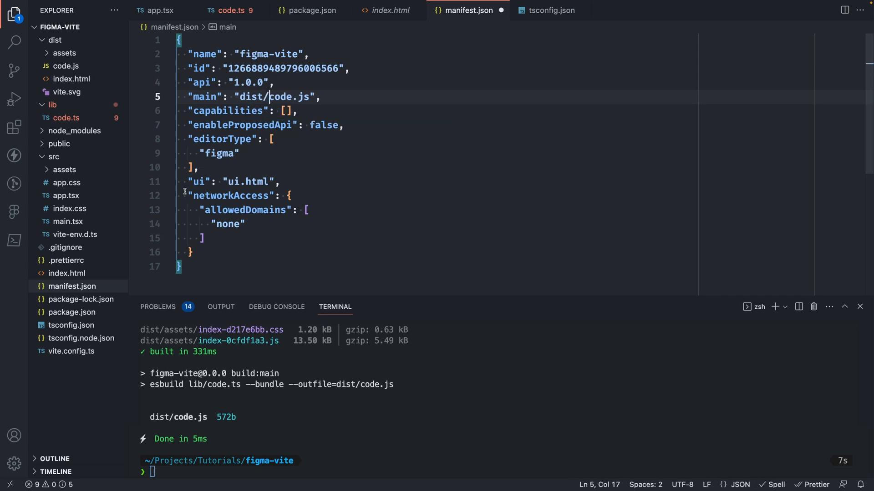
{"action": "double_click", "coordinate": [236, 182]}
{"action": "type", "text": "dist/inde"}
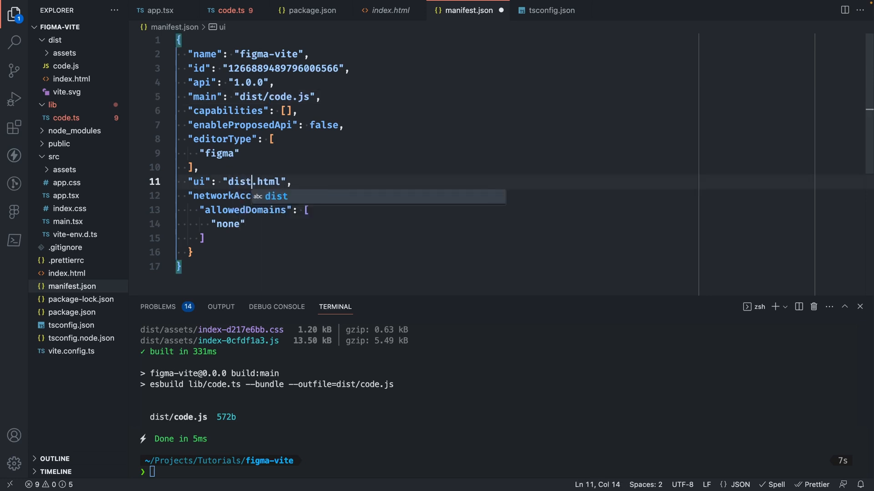
{"action": "type", "text": "x"}
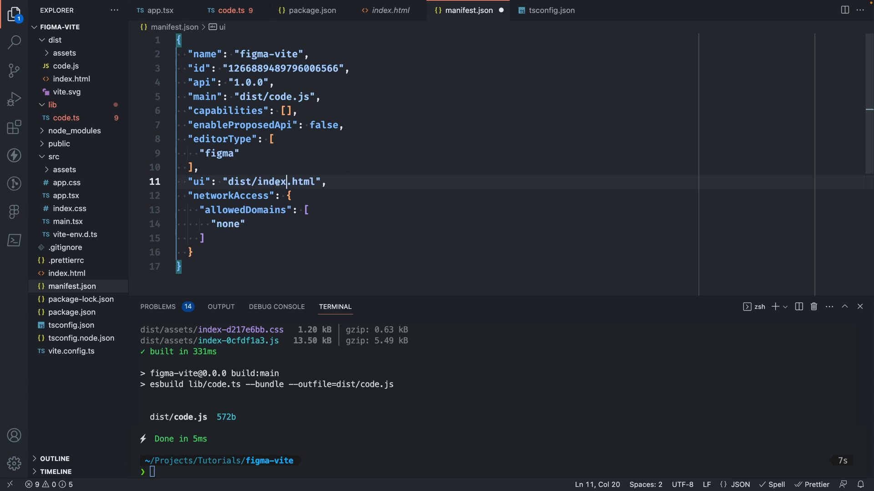
{"action": "key", "text": "ctrl+s"}
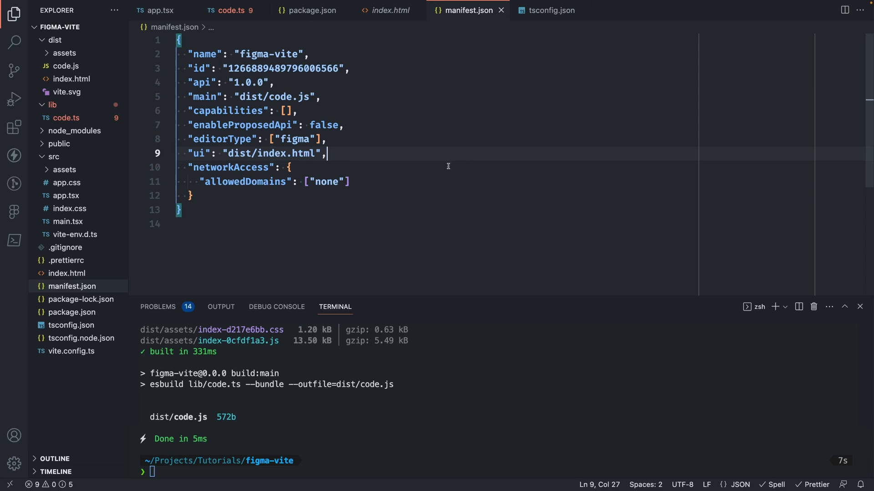
{"action": "key", "text": "ctrl+Right"}
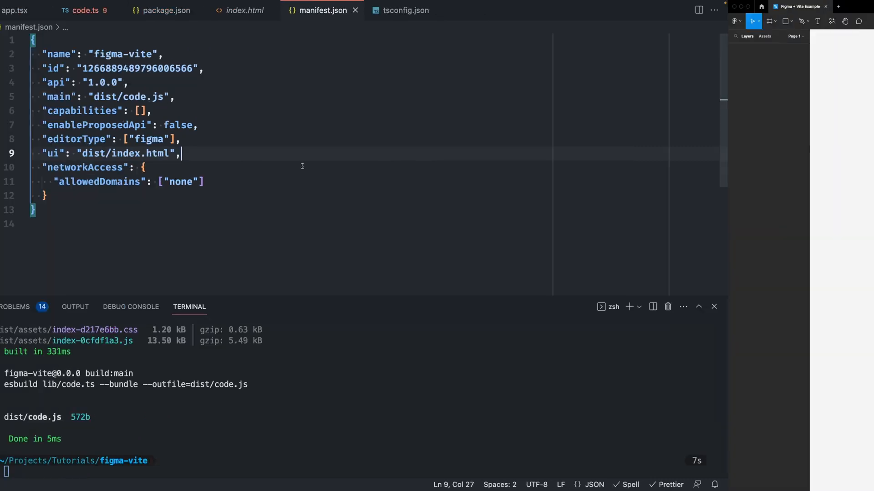
Import the figma-vite plugin from its manifest.json via Plugins > New, then run it.
{"action": "left_click", "coordinate": [104, 21]}
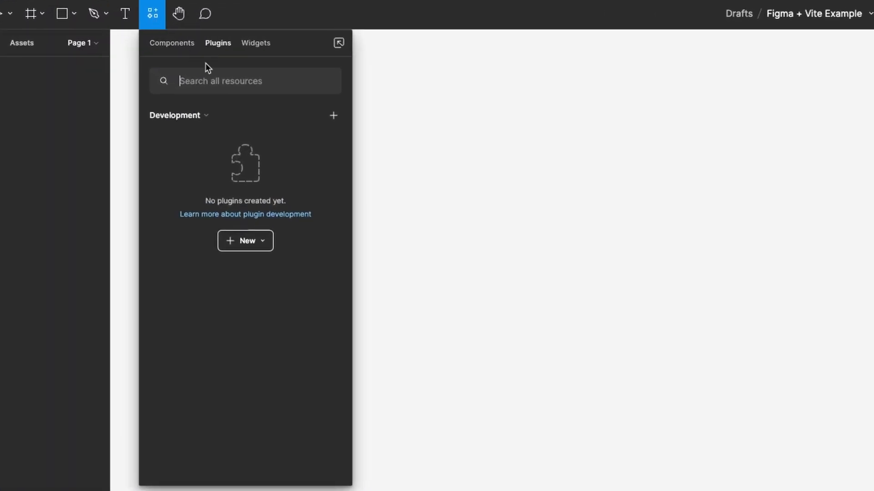
{"action": "left_click", "coordinate": [260, 240]}
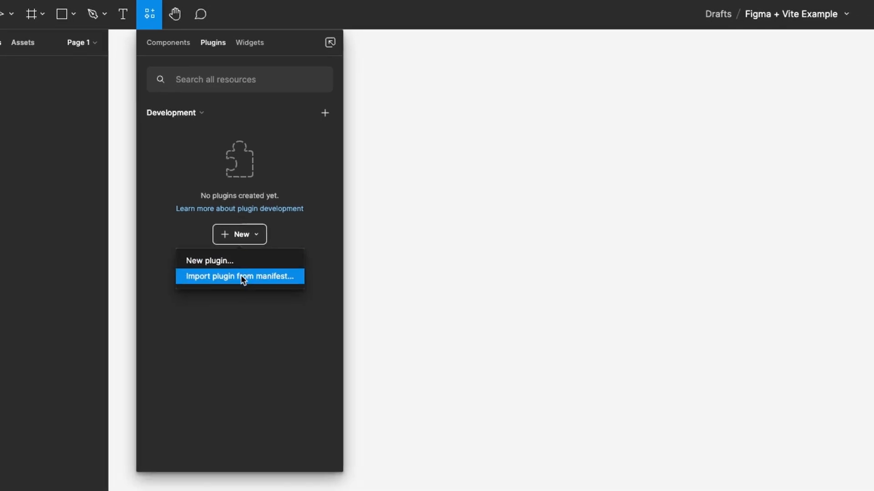
{"action": "left_click", "coordinate": [251, 285]}
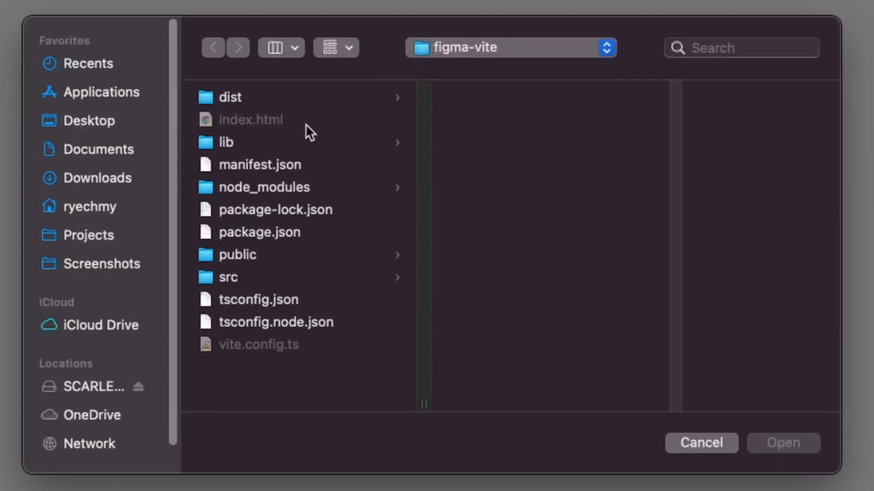
{"action": "left_click", "coordinate": [263, 167]}
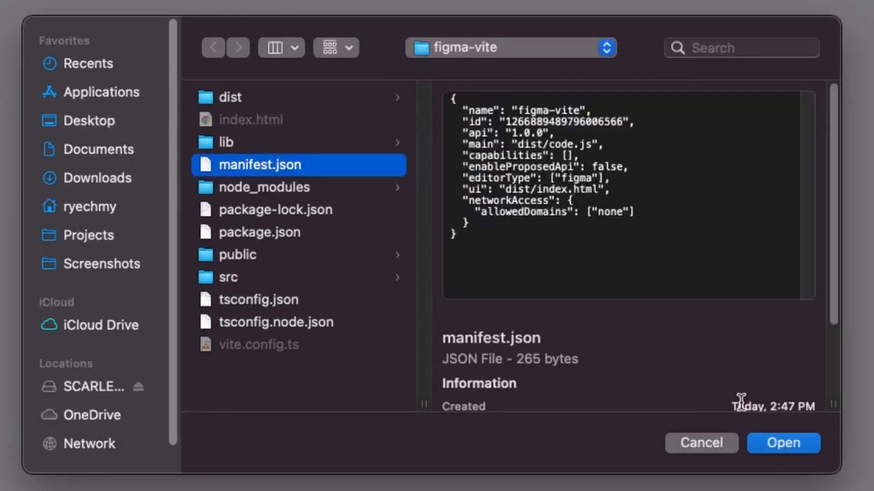
{"action": "left_click", "coordinate": [783, 444]}
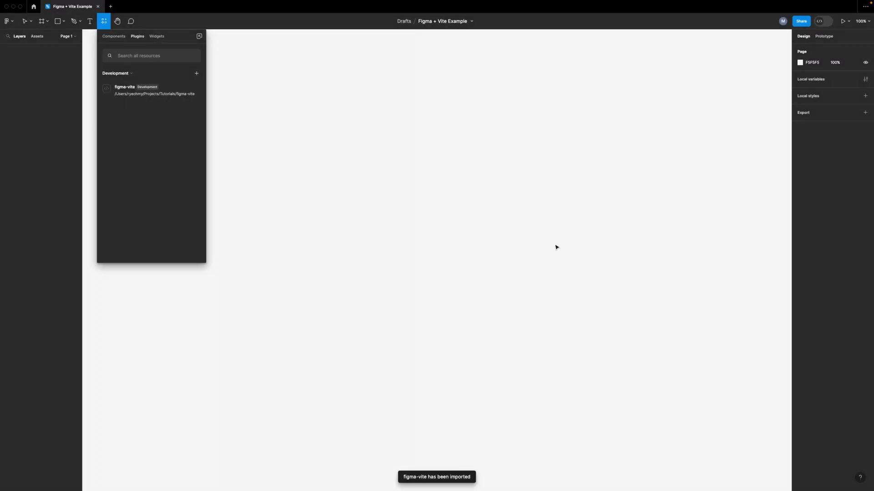
{"action": "left_click", "coordinate": [146, 94]}
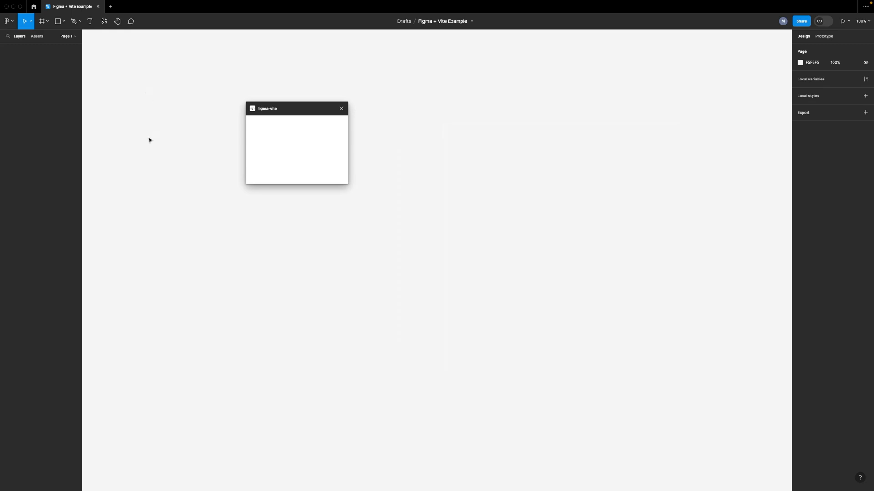
Switch from the blank plugin window back to manifest.json in Visual Studio Code.
{"action": "key", "text": "super+Tab"}
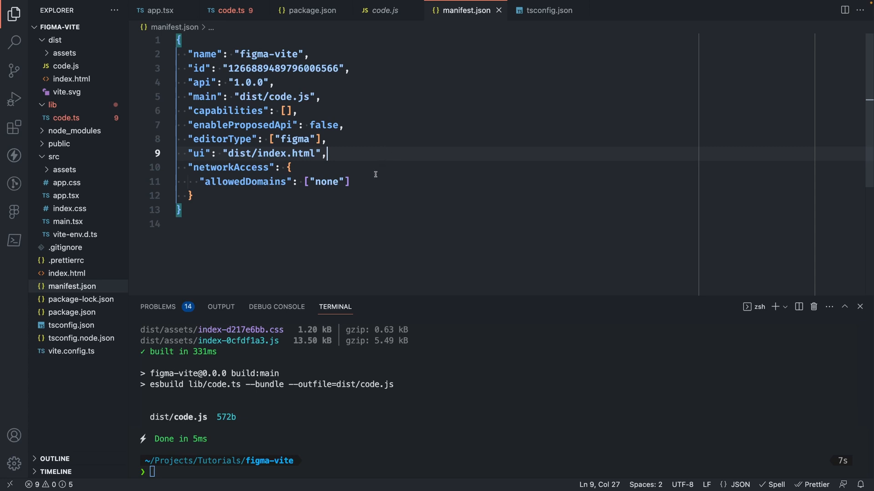
Highlight the ui path dist/index.html in the manifest, then switch to the vite-plugin-singlefile npm page.
{"action": "left_click_drag", "start_coordinate": [228, 153], "coordinate": [314, 155]}
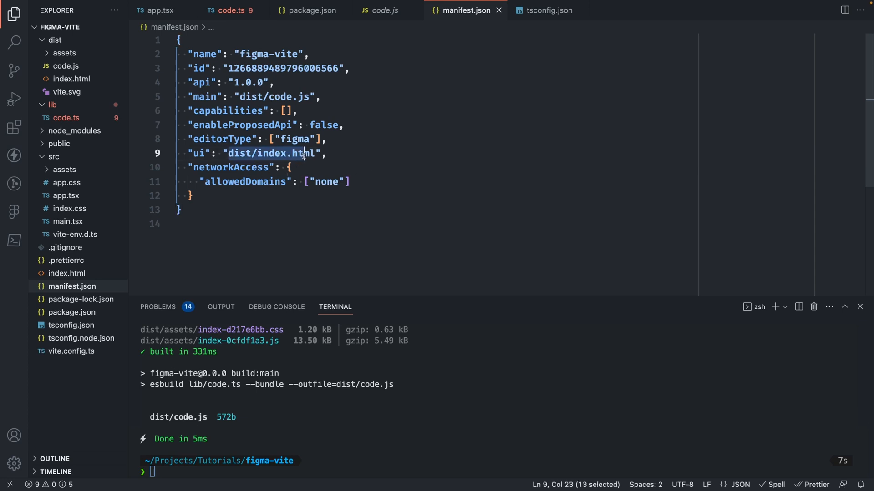
{"action": "left_click", "coordinate": [338, 155]}
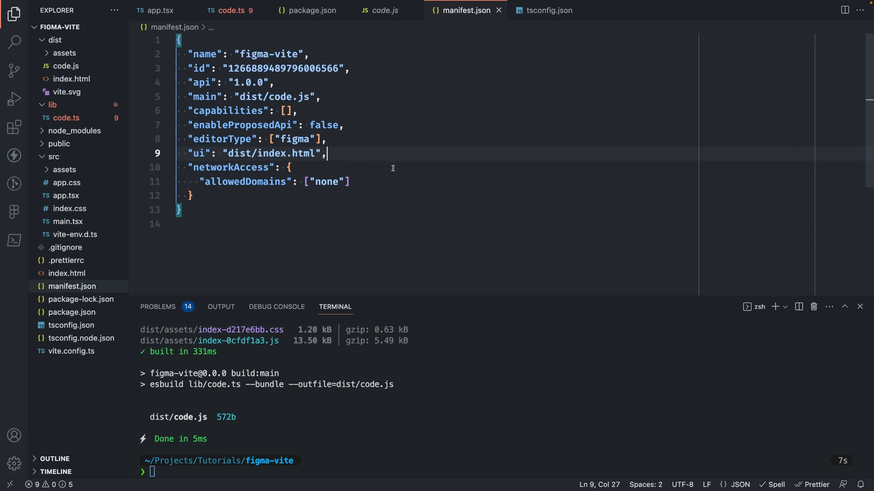
{"action": "key", "text": "alt+Tab"}
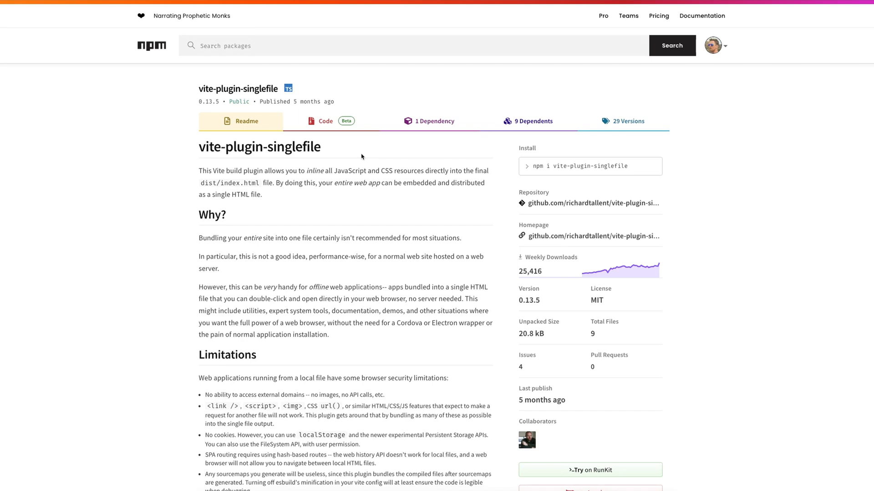
{"action": "scroll", "coordinate": [362, 156], "scroll_direction": "down", "scroll_amount": 8}
Run the vite-plugin-singlefile dev-dependency install command from npm in the terminal.
{"action": "left_click_drag", "start_coordinate": [205, 305], "coordinate": [383, 306]}
{"action": "key", "text": "super+c"}
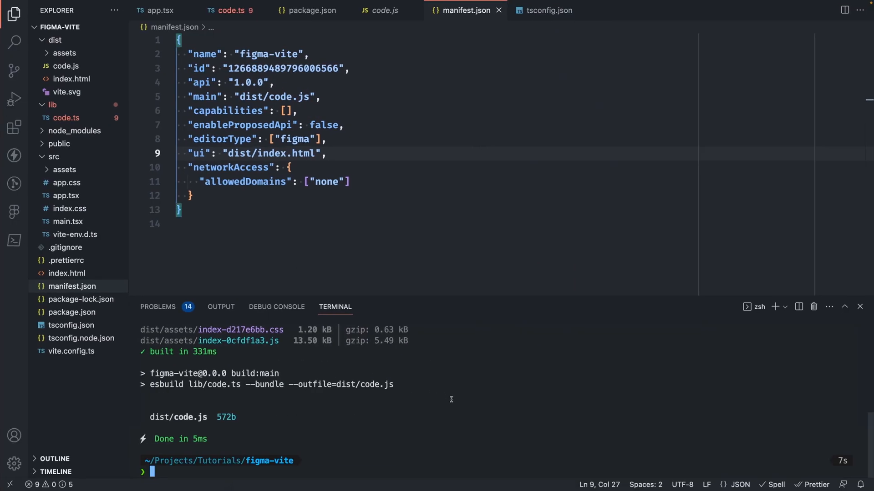
{"action": "key", "text": "super+v"}
{"action": "key", "text": "Return"}
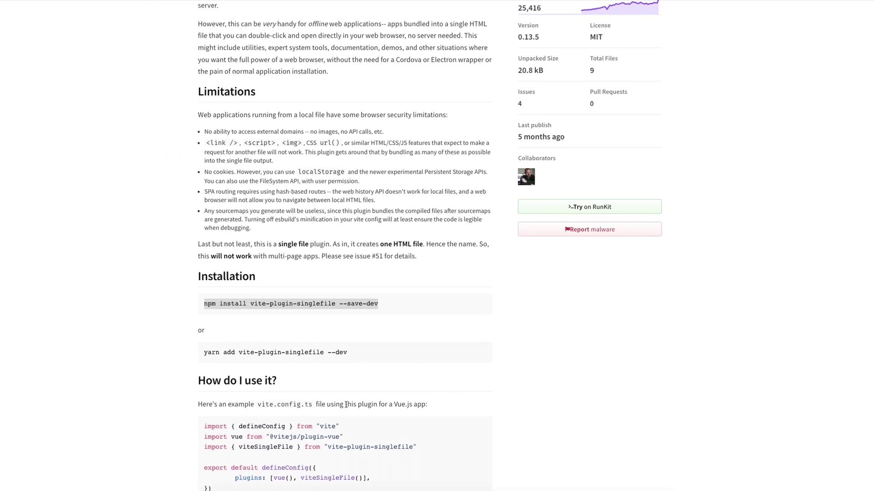
{"action": "scroll", "coordinate": [345, 405], "scroll_direction": "down", "scroll_amount": 2}
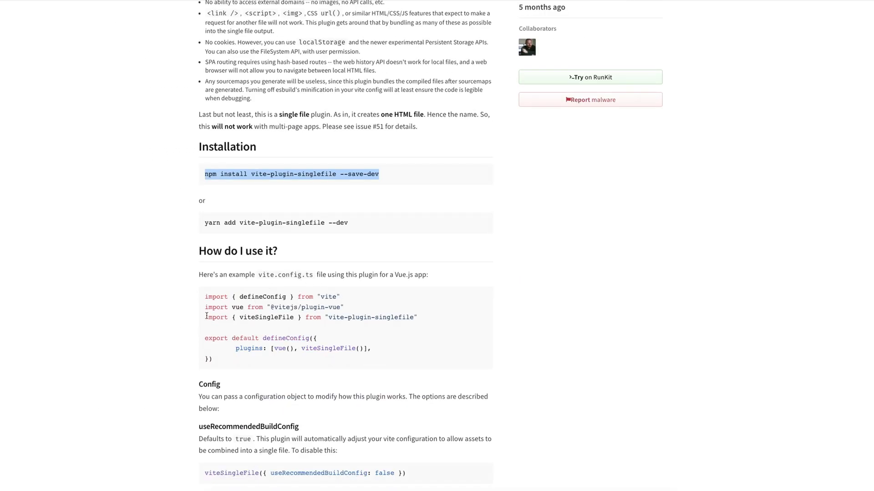
Copy the viteSingleFile import line from the npm example and return to the editor.
{"action": "left_click_drag", "start_coordinate": [205, 316], "coordinate": [418, 317]}
{"action": "key", "text": "ctrl+c"}
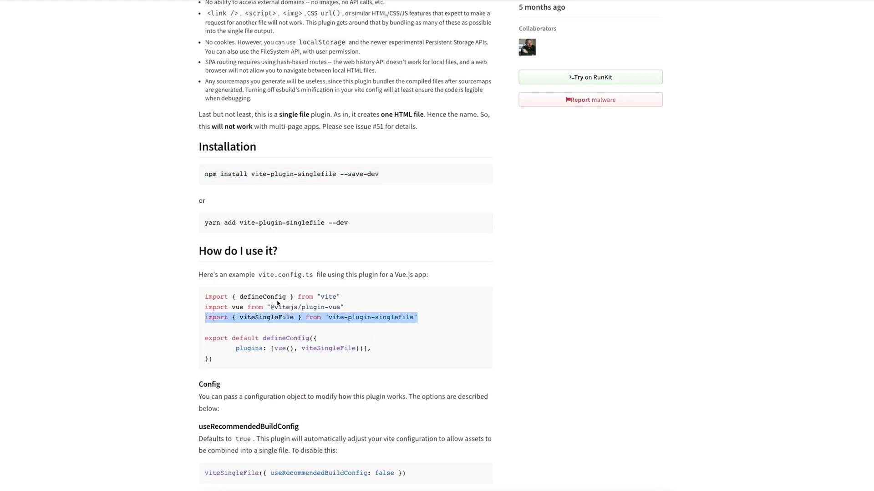
{"action": "key", "text": "alt+Tab"}
Import viteSingleFile from vite-plugin-singlefile as line 3 of vite.config.ts.
{"action": "left_click", "coordinate": [72, 351]}
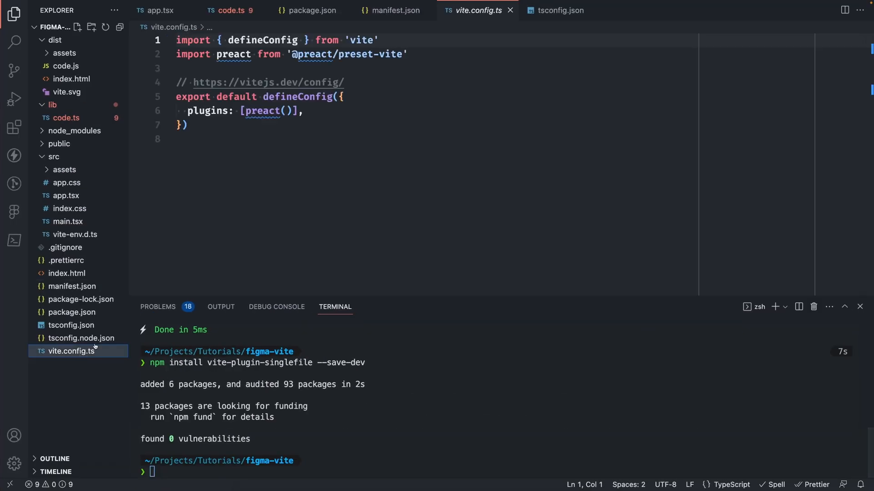
{"action": "left_click", "coordinate": [428, 54]}
{"action": "key", "text": "Return"}
{"action": "key", "text": "ctrl+v"}
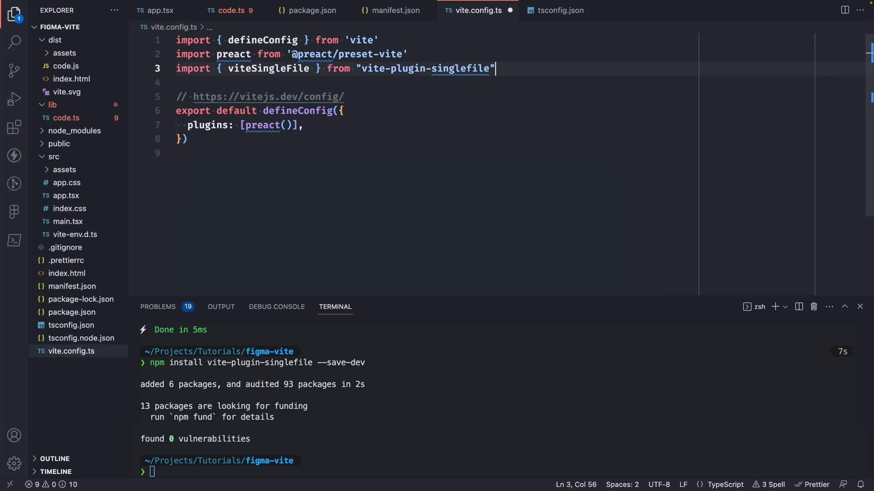
{"action": "double_click", "coordinate": [268, 69]}
Add viteSingleFile() to the plugins array after preact() and save the formatted config.
{"action": "key", "text": "ctrl+c"}
{"action": "left_click", "coordinate": [290, 125]}
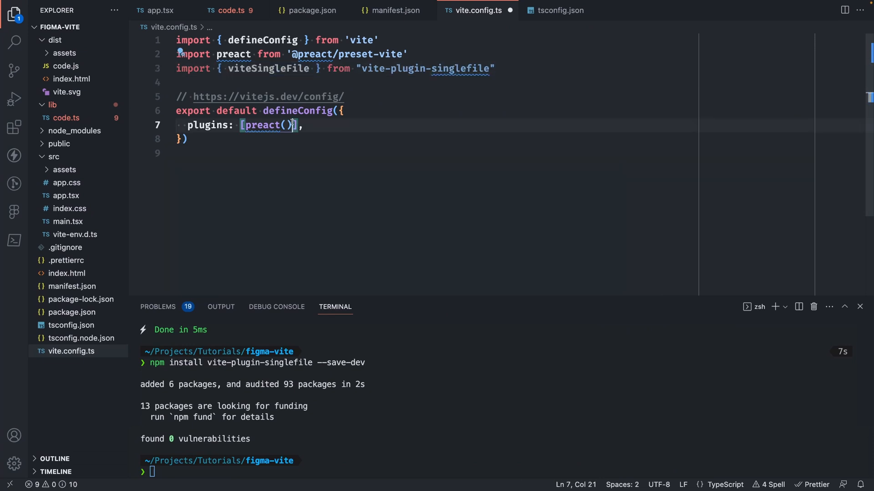
{"action": "type", "text": ","}
{"action": "key", "text": "ctrl+v"}
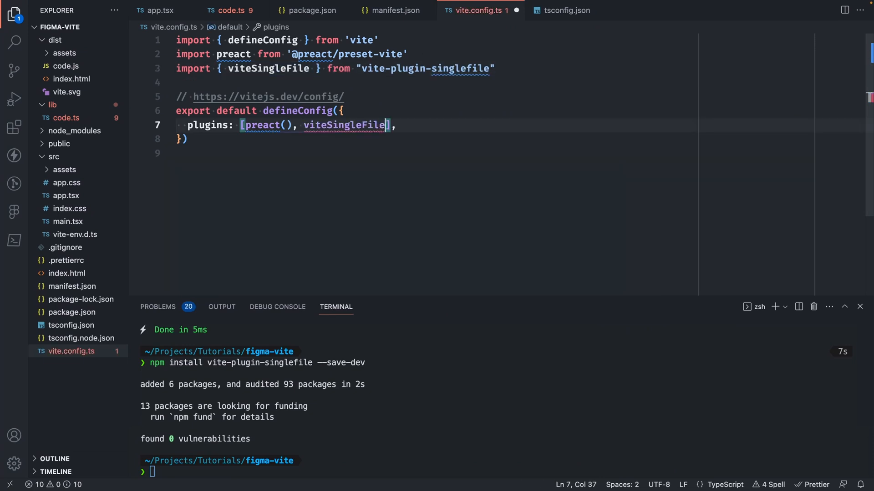
{"action": "type", "text": "()"}
{"action": "key", "text": "ctrl+s"}
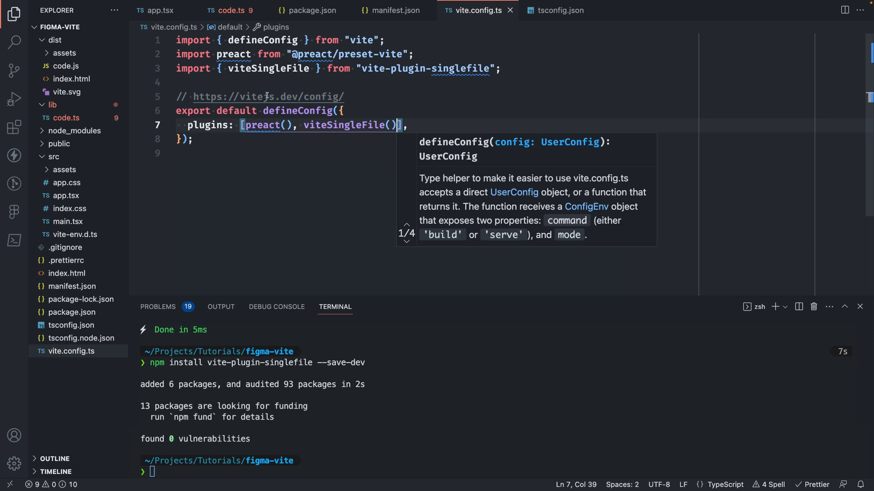
{"action": "left_click", "coordinate": [272, 96]}
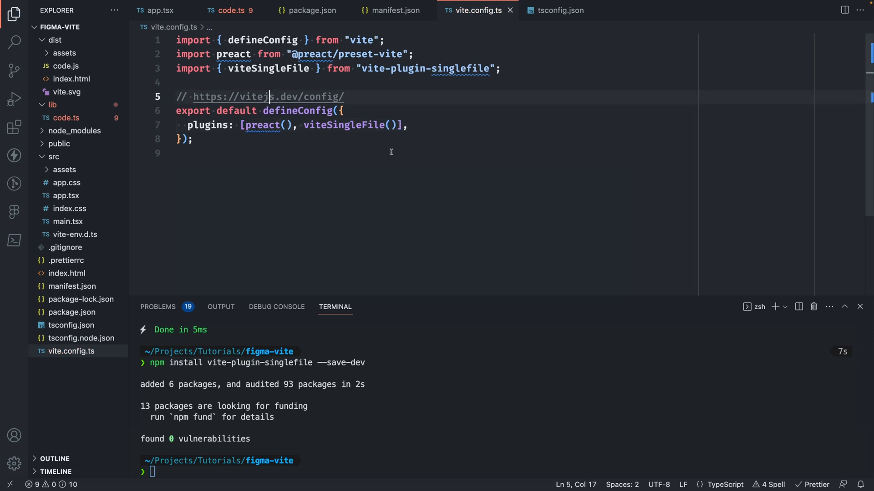
{"action": "left_click", "coordinate": [489, 369]}
{"action": "type", "text": "npm run build"}
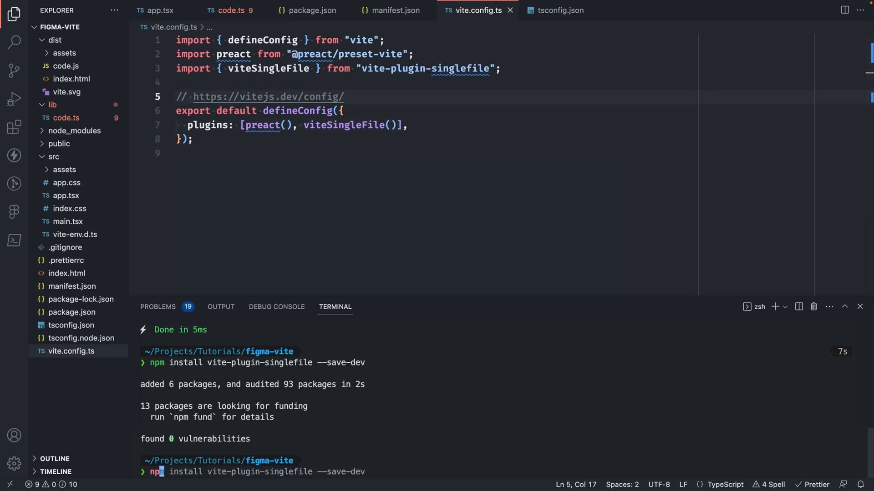
Run npm run build and inspect the single inlined dist/index.html it produced.
{"action": "key", "text": "Return"}
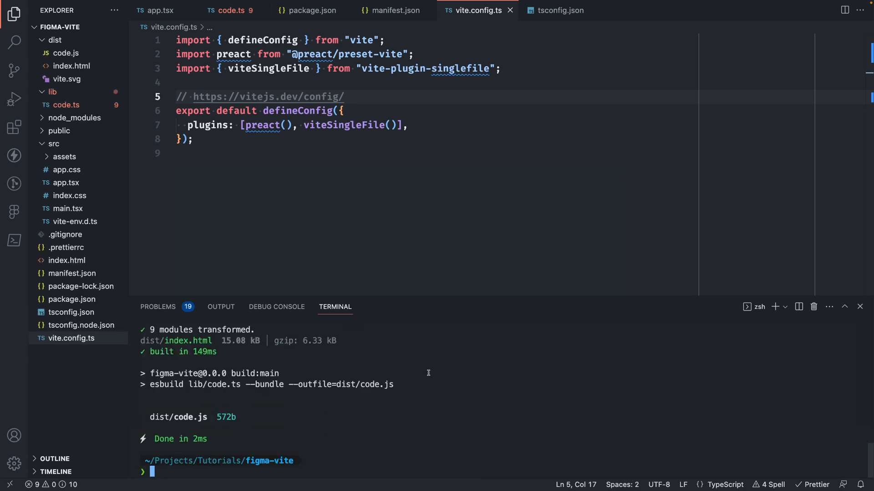
{"action": "scroll", "coordinate": [180, 364], "scroll_direction": "up", "scroll_amount": 1}
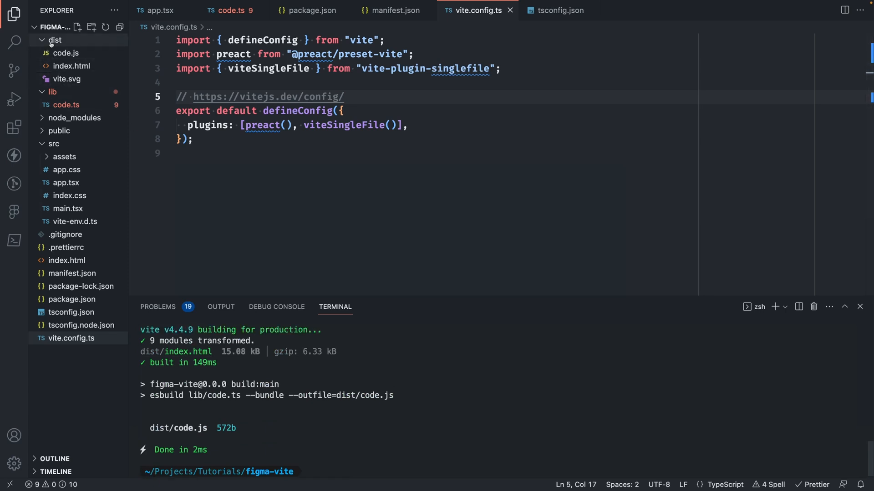
{"action": "left_click", "coordinate": [68, 67]}
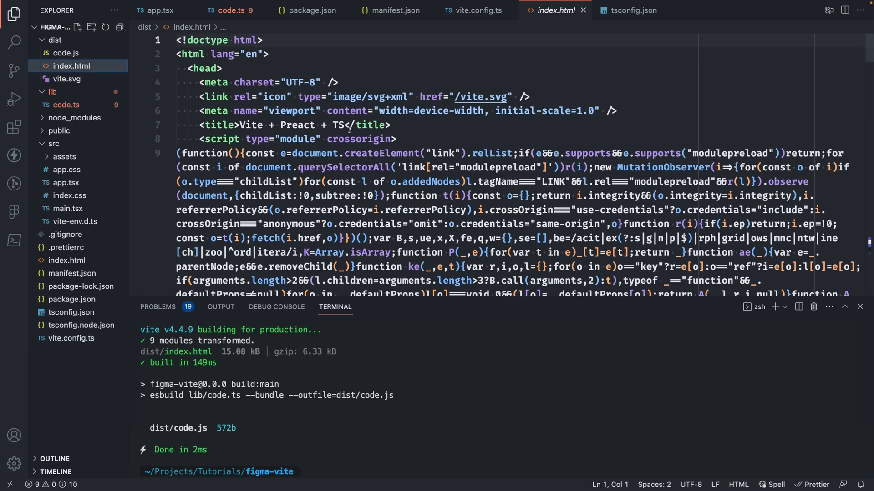
{"action": "scroll", "coordinate": [445, 173], "scroll_direction": "down", "scroll_amount": 3}
{"action": "scroll", "coordinate": [445, 172], "scroll_direction": "down", "scroll_amount": 3}
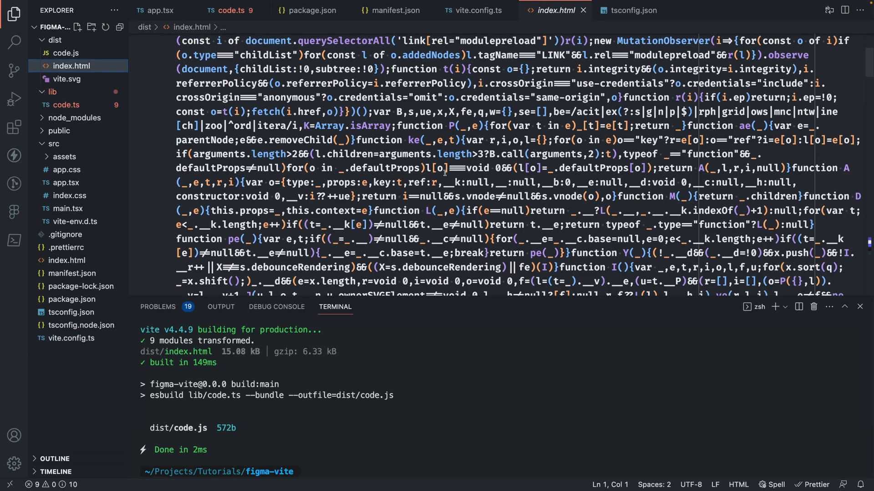
{"action": "scroll", "coordinate": [482, 186], "scroll_direction": "down", "scroll_amount": 5}
{"action": "scroll", "coordinate": [482, 186], "scroll_direction": "down", "scroll_amount": 5}
{"action": "scroll", "coordinate": [482, 185], "scroll_direction": "down", "scroll_amount": 5}
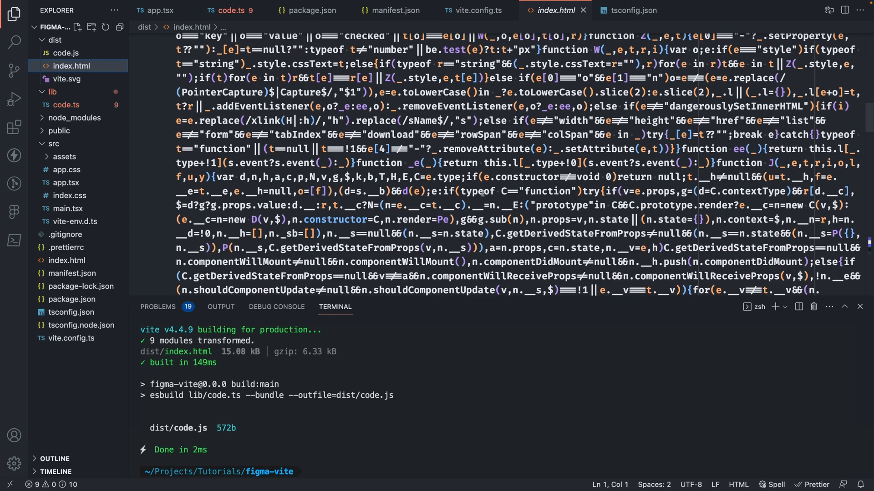
{"action": "scroll", "coordinate": [482, 193], "scroll_direction": "down", "scroll_amount": 5}
{"action": "scroll", "coordinate": [482, 193], "scroll_direction": "down", "scroll_amount": 4}
{"action": "scroll", "coordinate": [482, 193], "scroll_direction": "down", "scroll_amount": 4}
{"action": "scroll", "coordinate": [482, 194], "scroll_direction": "down", "scroll_amount": 5}
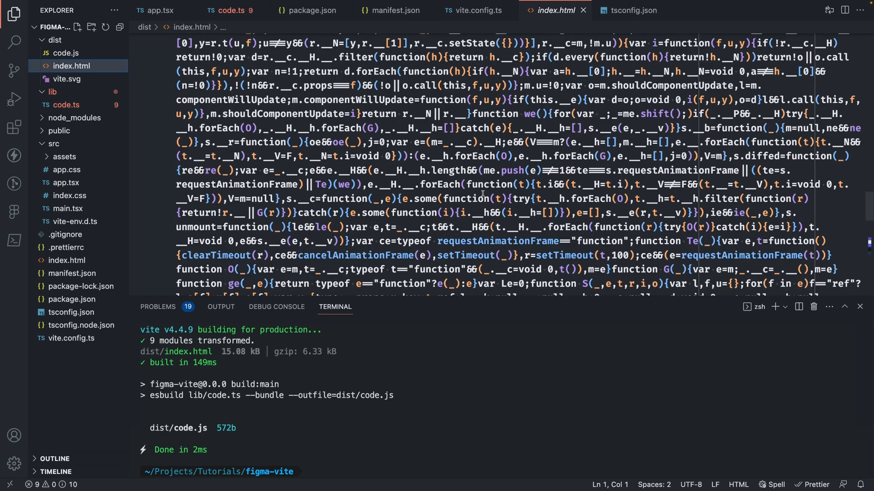
{"action": "scroll", "coordinate": [482, 193], "scroll_direction": "down", "scroll_amount": 5}
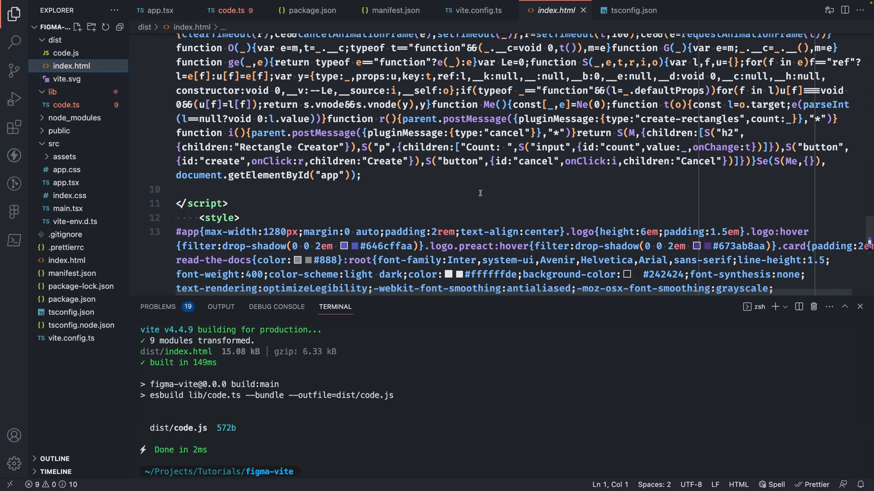
{"action": "scroll", "coordinate": [480, 193], "scroll_direction": "down", "scroll_amount": 6}
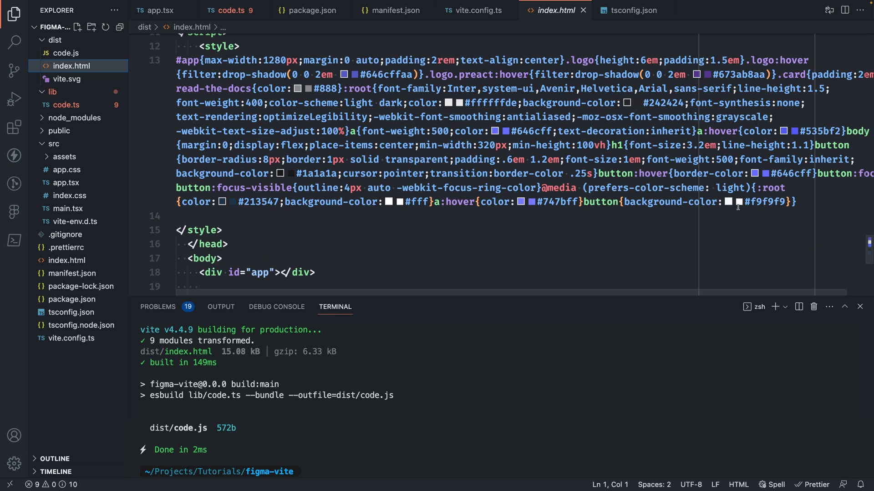
{"action": "scroll", "coordinate": [335, 225], "scroll_direction": "down", "scroll_amount": 4}
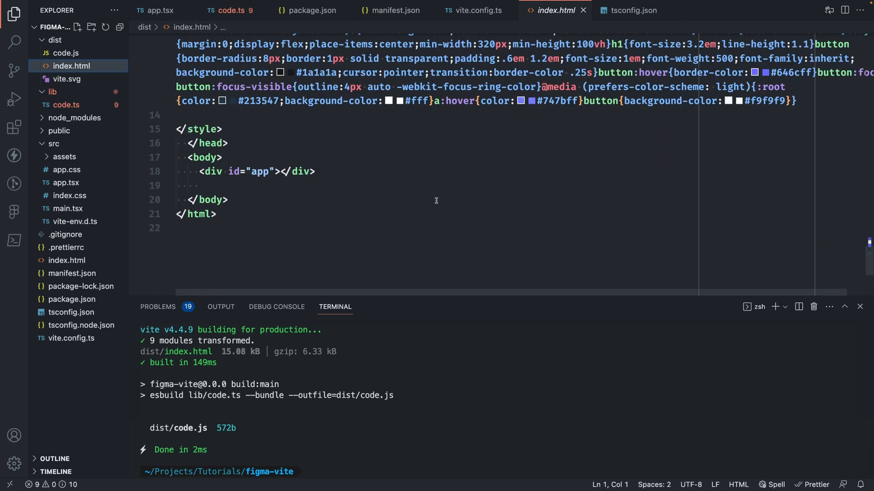
{"action": "left_click", "coordinate": [435, 200]}
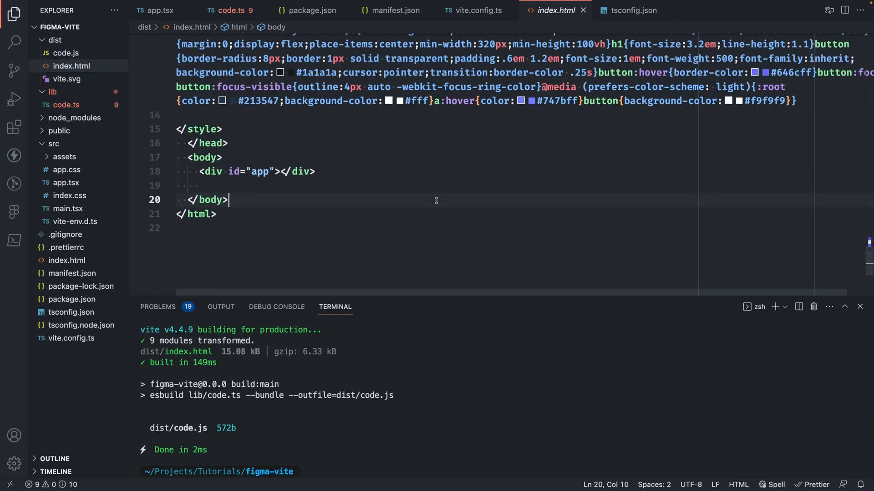
Launch the figma-vite development plugin in Figma and create 5 orange rectangles.
{"action": "key", "text": "super+Tab"}
{"action": "left_click", "coordinate": [103, 21]}
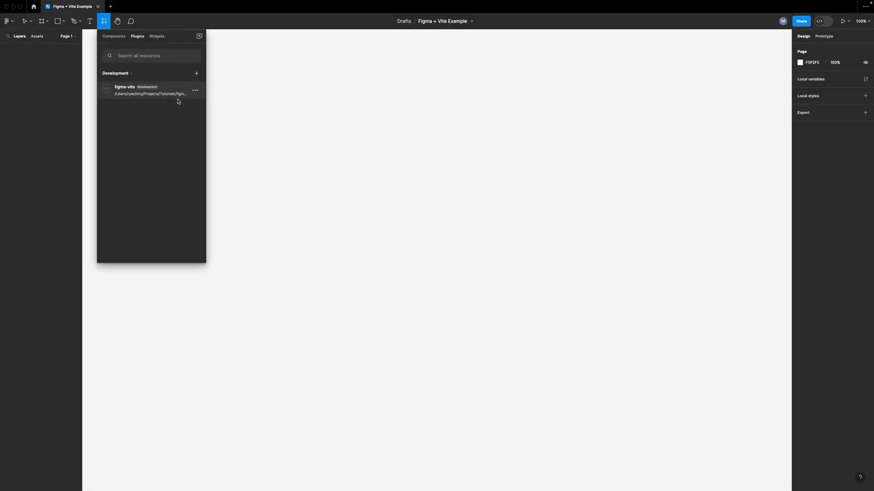
{"action": "left_click", "coordinate": [151, 91]}
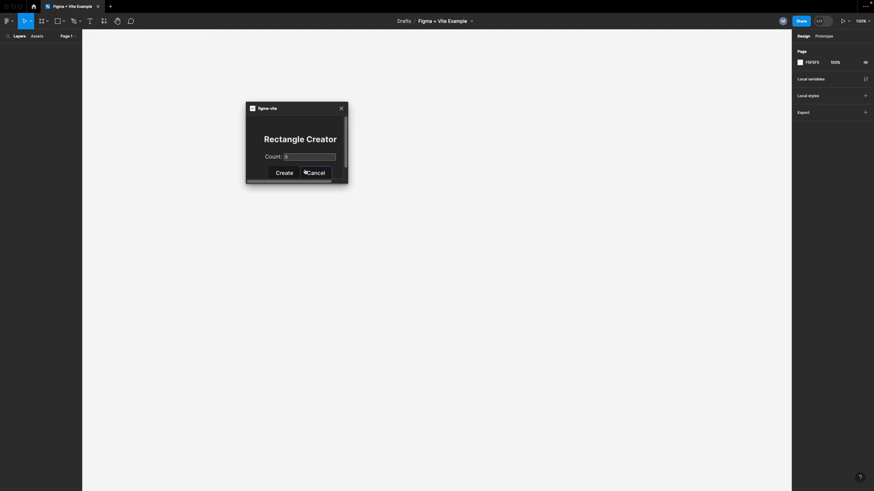
{"action": "left_click", "coordinate": [321, 155]}
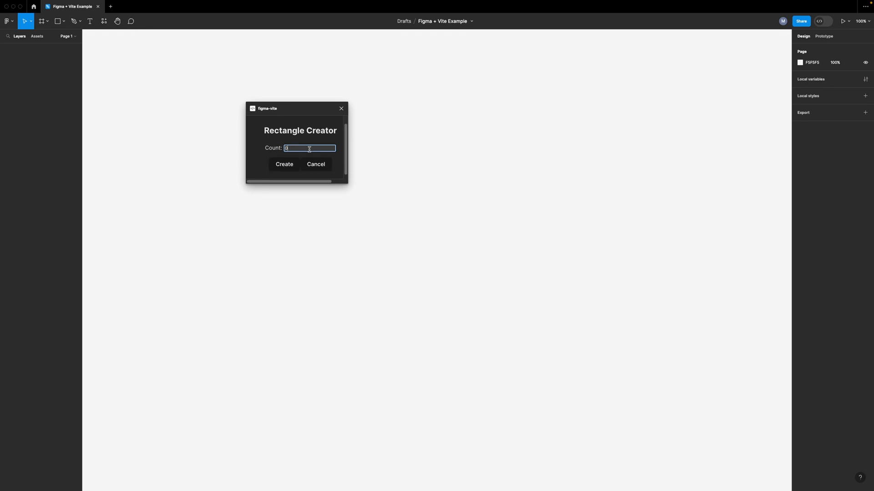
{"action": "type", "text": "5"}
{"action": "left_click", "coordinate": [284, 164]}
{"action": "left_click", "coordinate": [282, 287]}
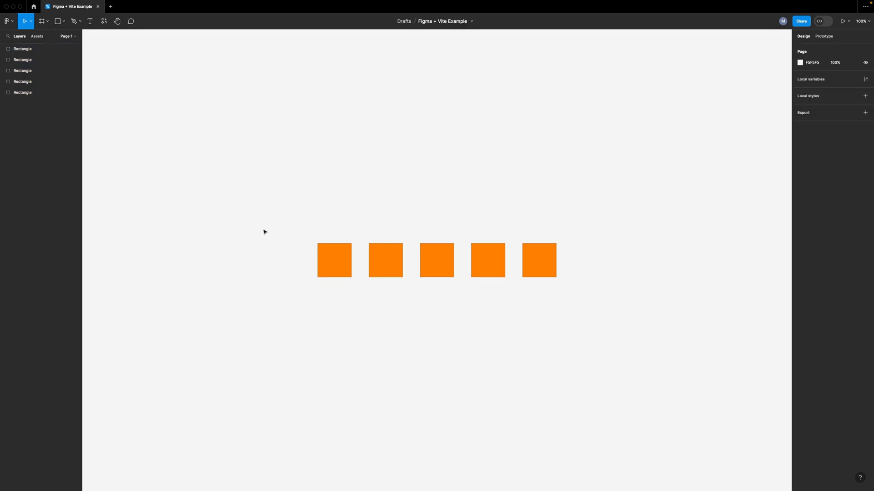
Delete the five rectangles, reopen the plugin, close its window and return to VS Code.
{"action": "left_click_drag", "start_coordinate": [276, 223], "coordinate": [699, 360]}
{"action": "key", "text": "Delete"}
{"action": "left_click", "coordinate": [104, 21]}
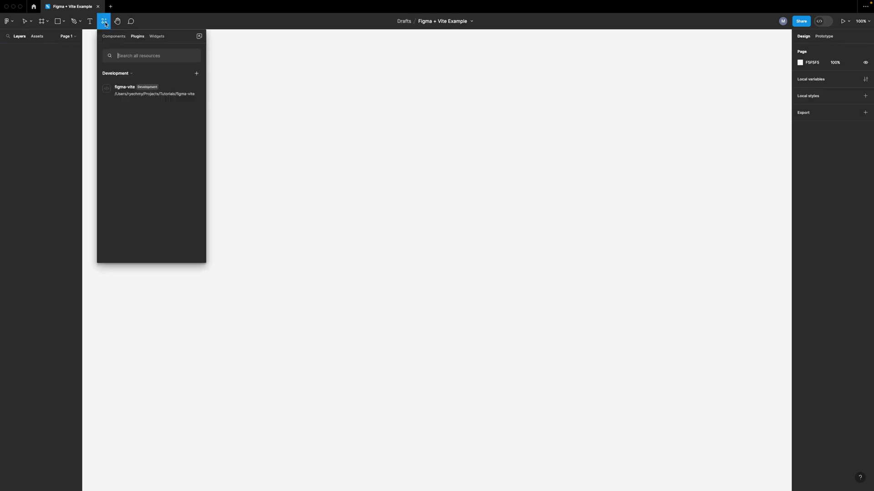
{"action": "left_click", "coordinate": [141, 91]}
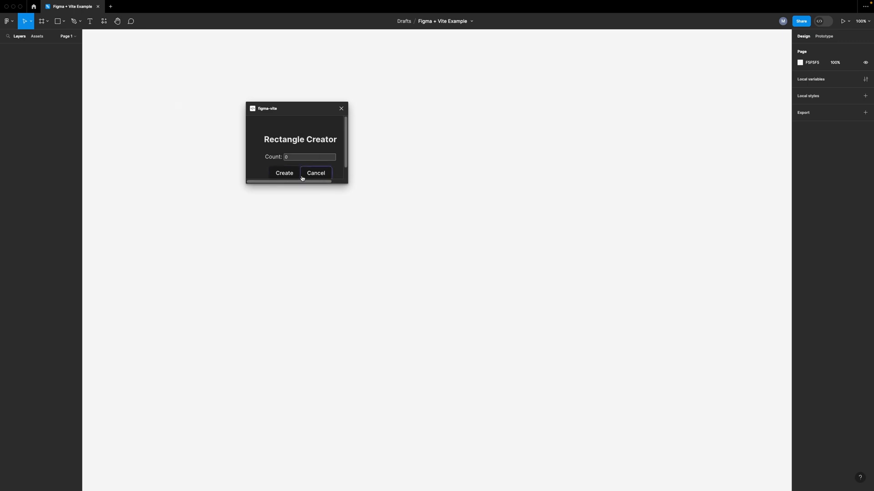
{"action": "left_click", "coordinate": [340, 110]}
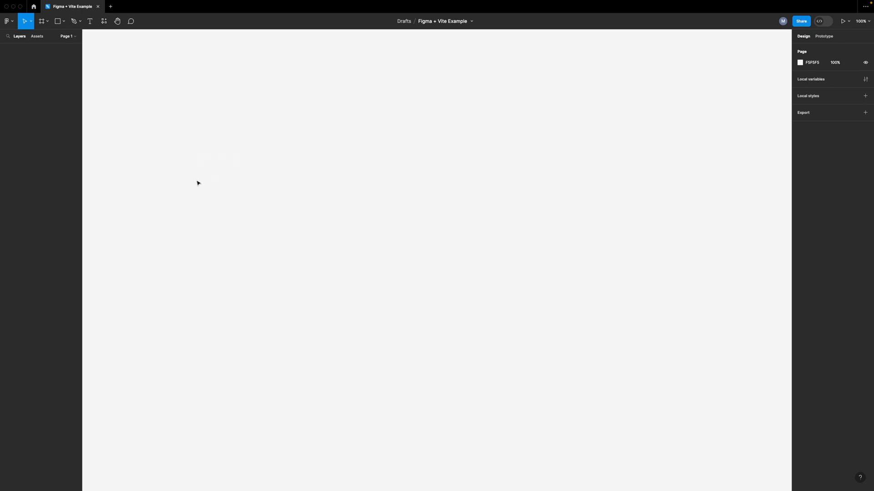
{"action": "key", "text": "super+Tab"}
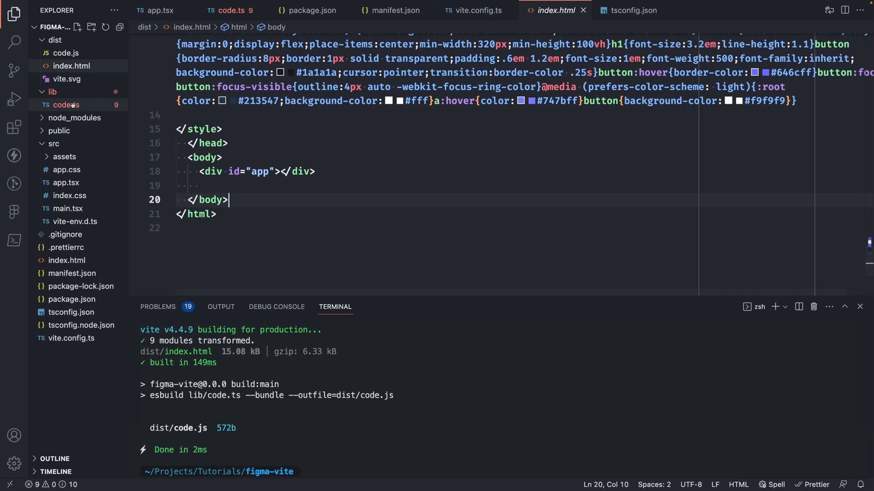
Pass { height: 500, width: 500 } to figma.showUI in lib/code.ts.
{"action": "left_click", "coordinate": [67, 105]}
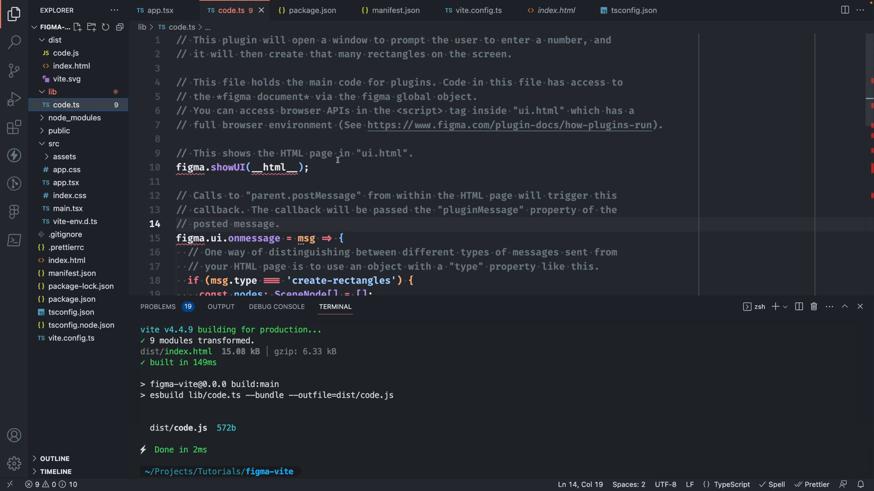
{"action": "left_click", "coordinate": [299, 168]}
{"action": "type", "text": ", {}"}
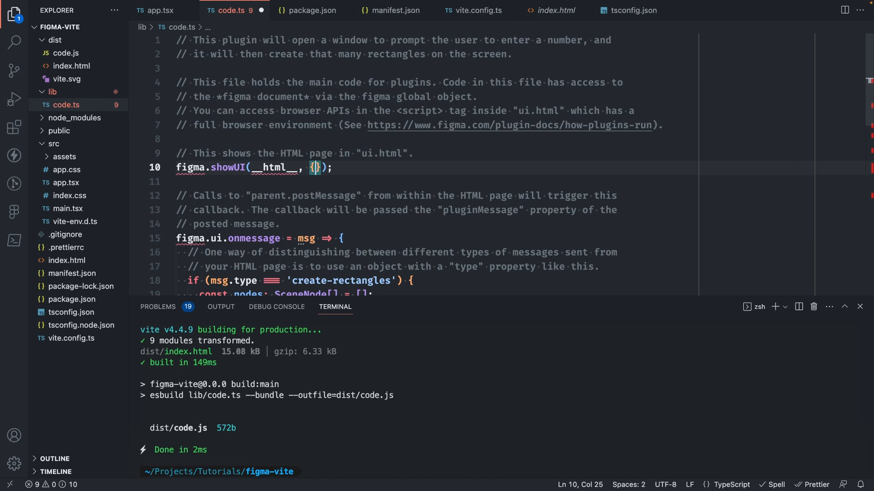
{"action": "key", "text": "Return"}
{"action": "type", "text": "height:"}
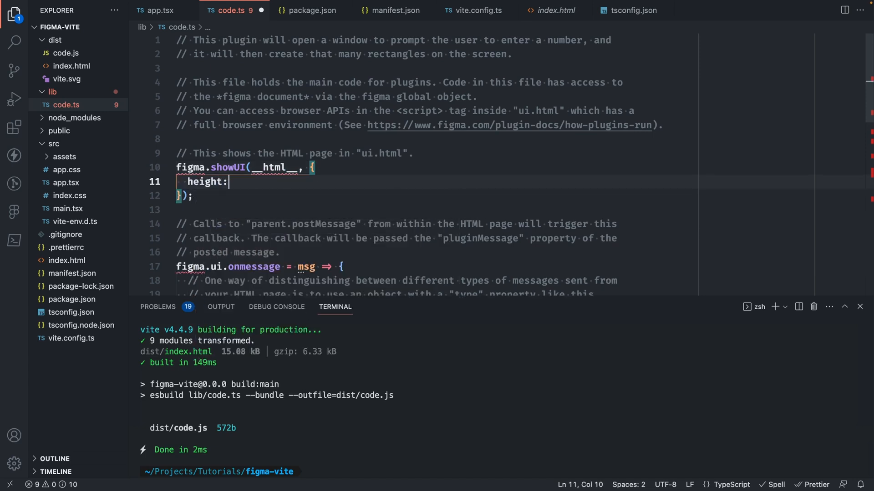
{"action": "type", "text": " 500,"}
{"action": "key", "text": "Return"}
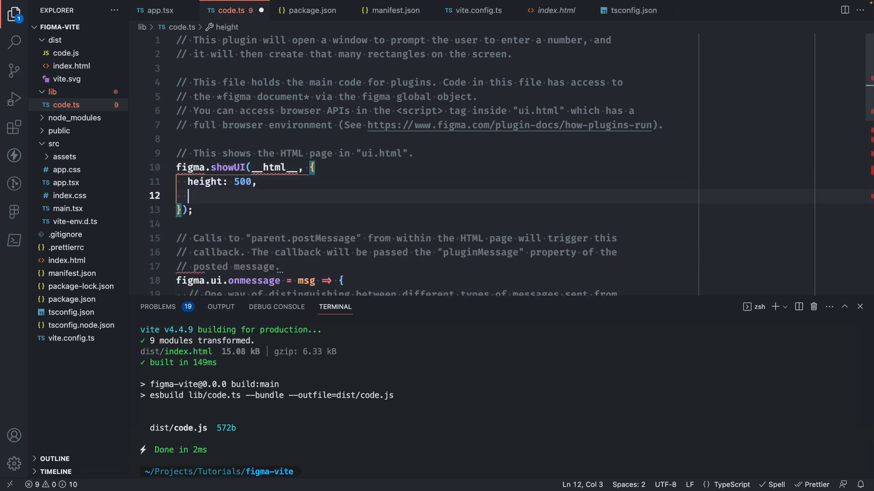
{"action": "type", "text": "width: 500"}
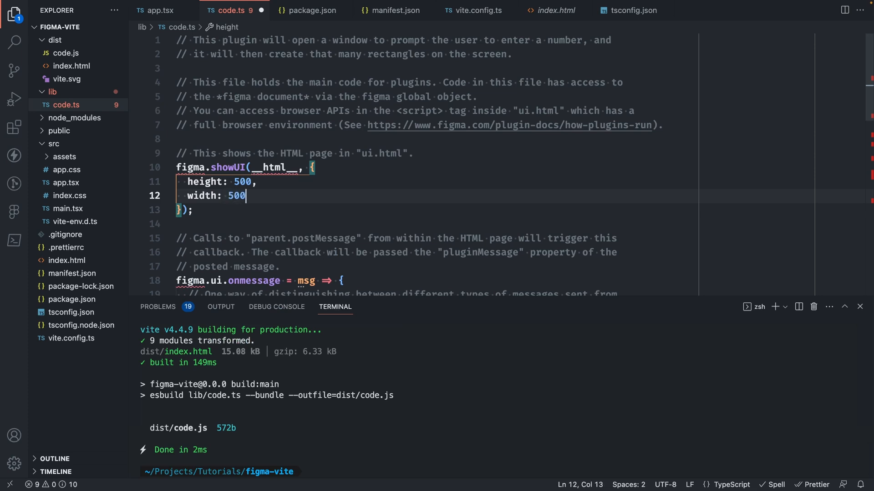
{"action": "left_click", "coordinate": [265, 228]}
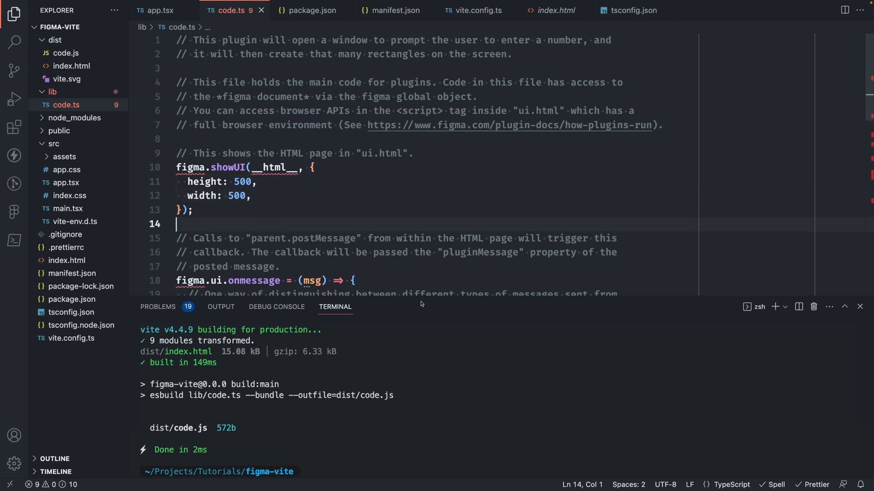
Rebuild with npm run build and switch over to Figma.
{"action": "left_click", "coordinate": [499, 403]}
{"action": "type", "text": "npm run build"}
{"action": "key", "text": "Return"}
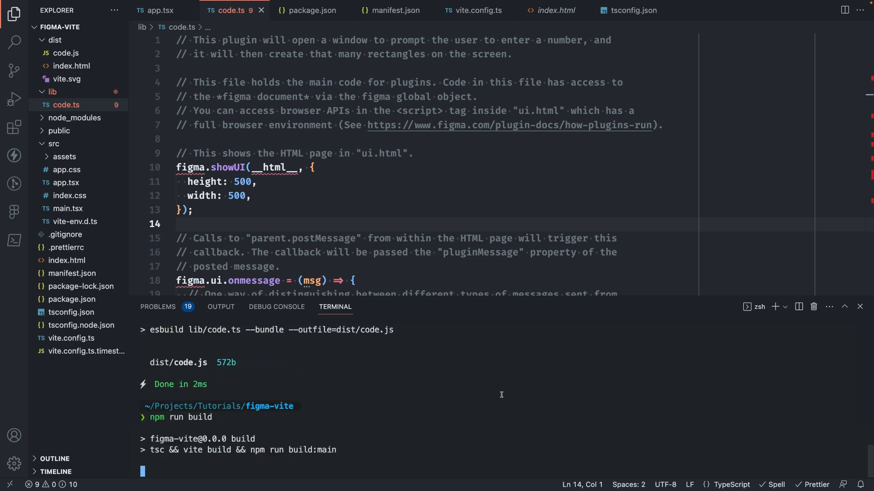
{"action": "key", "text": "super+Tab"}
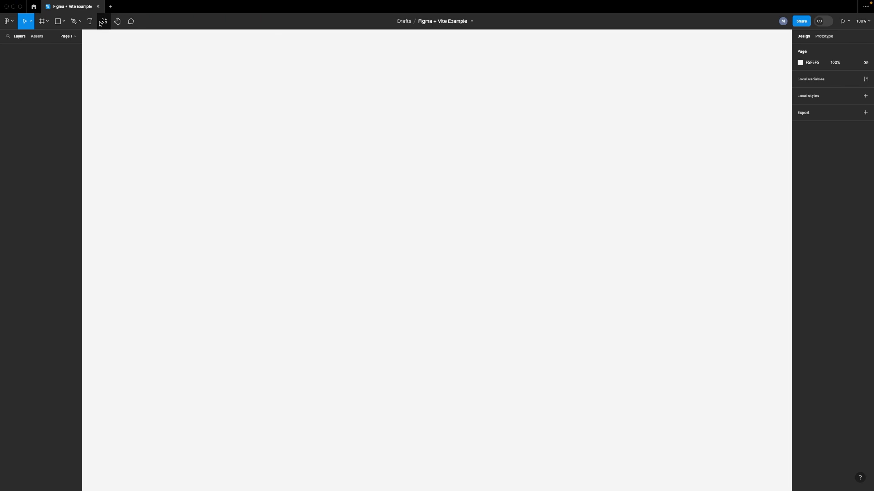
Relaunch figma-vite from Resources > Plugins so Rectangle Creator opens at 500×500.
{"action": "left_click", "coordinate": [103, 21]}
{"action": "left_click", "coordinate": [158, 88]}
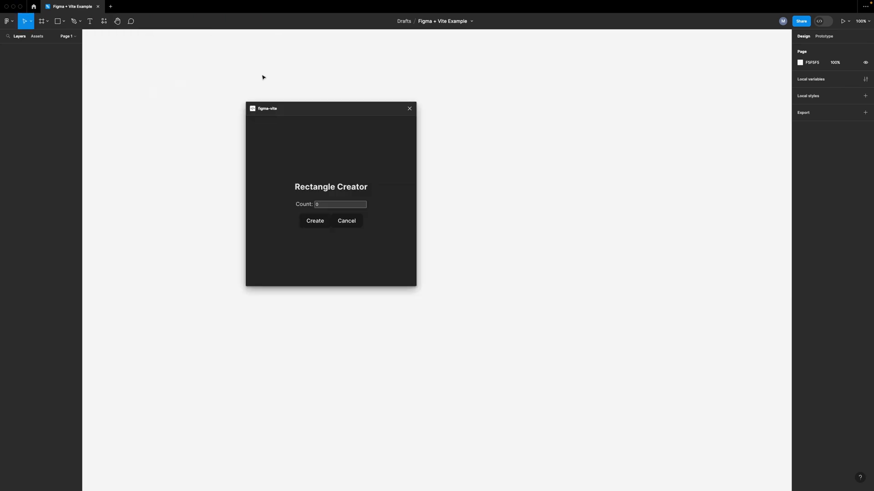